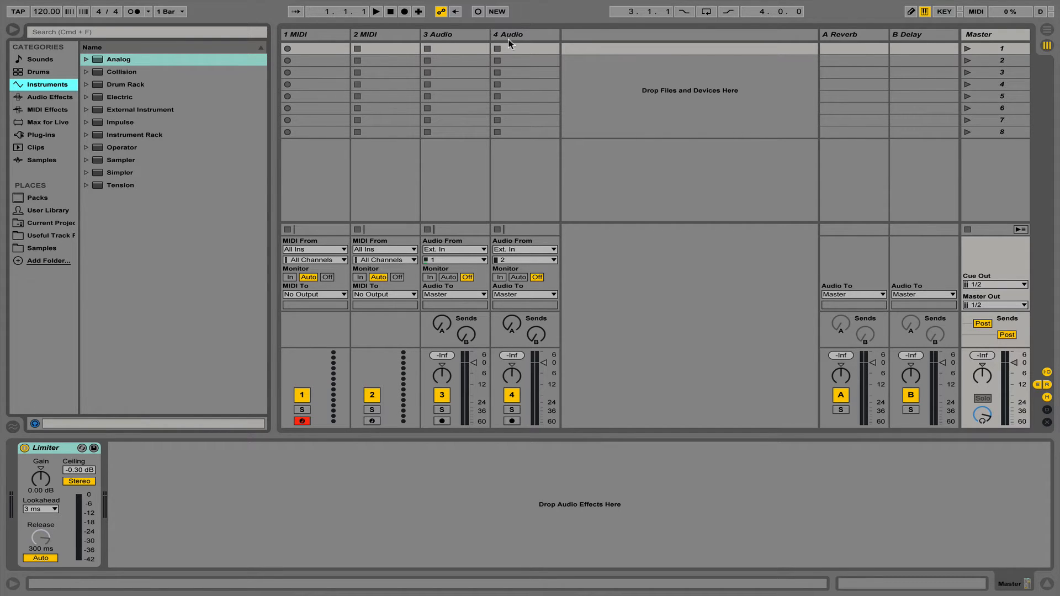
Step: Load the Analog instrument onto a new track and delete the four default MIDI and audio tracks
double_click(102, 60)
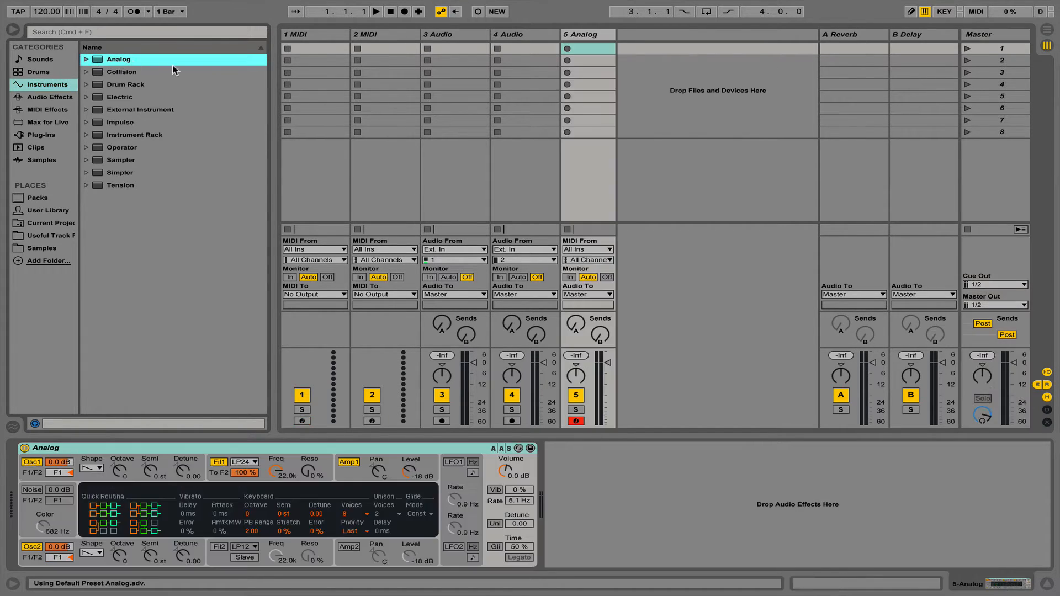
left_click(518, 38)
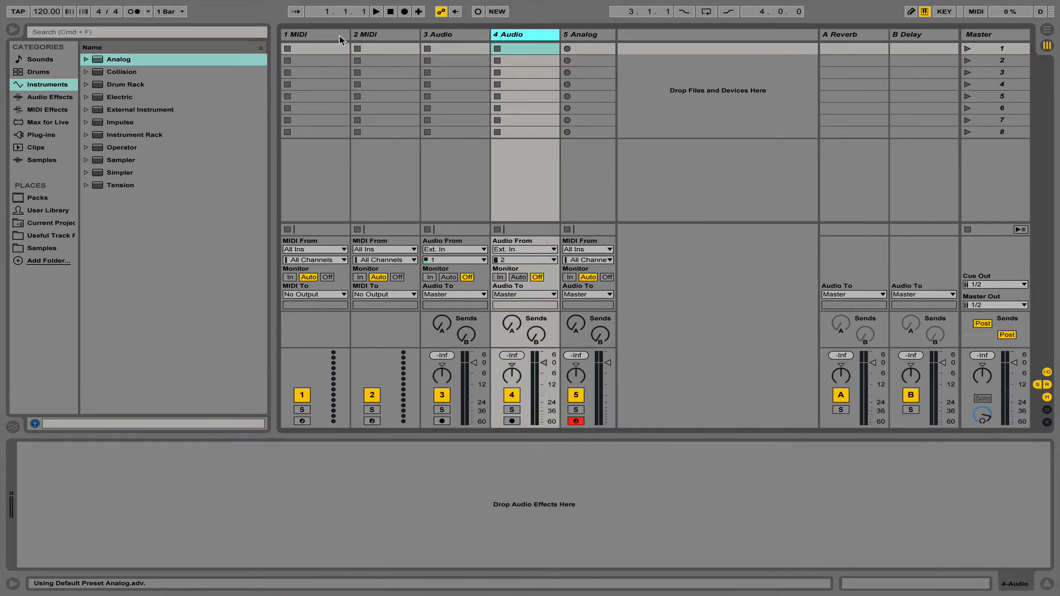
left_click(337, 35, "shift")
key("Delete")
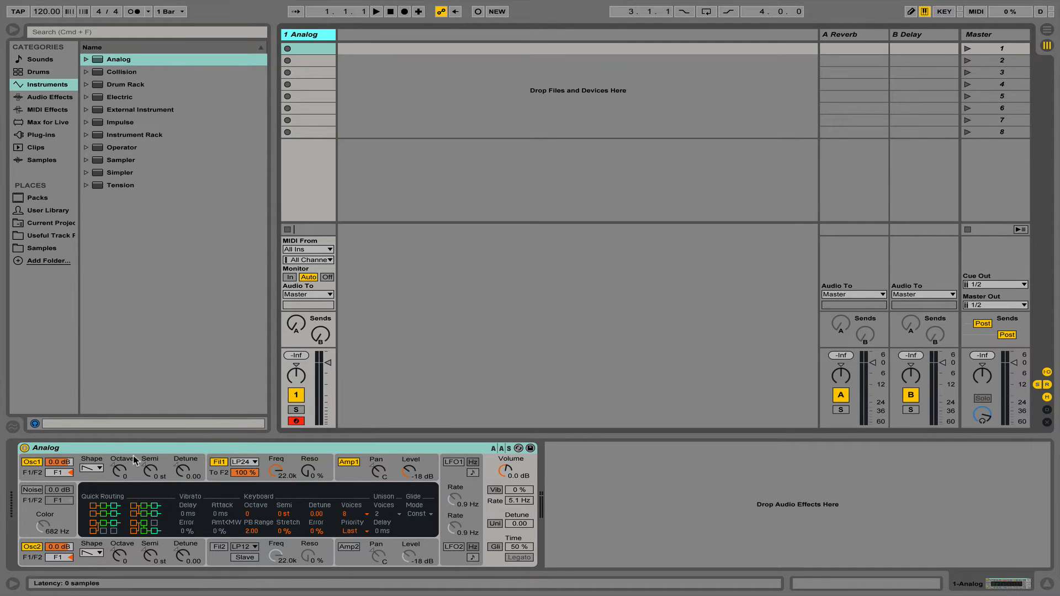
Step: Turn off Analog's second oscillator and rename the track Kick
left_click(31, 547)
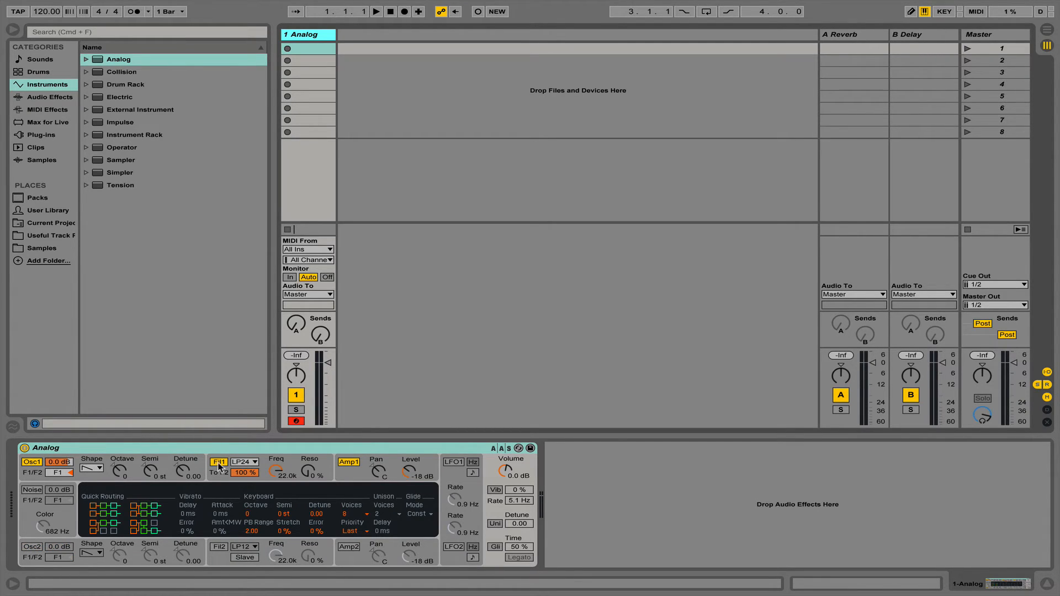
key("super+r")
type("Kick")
key("Return")
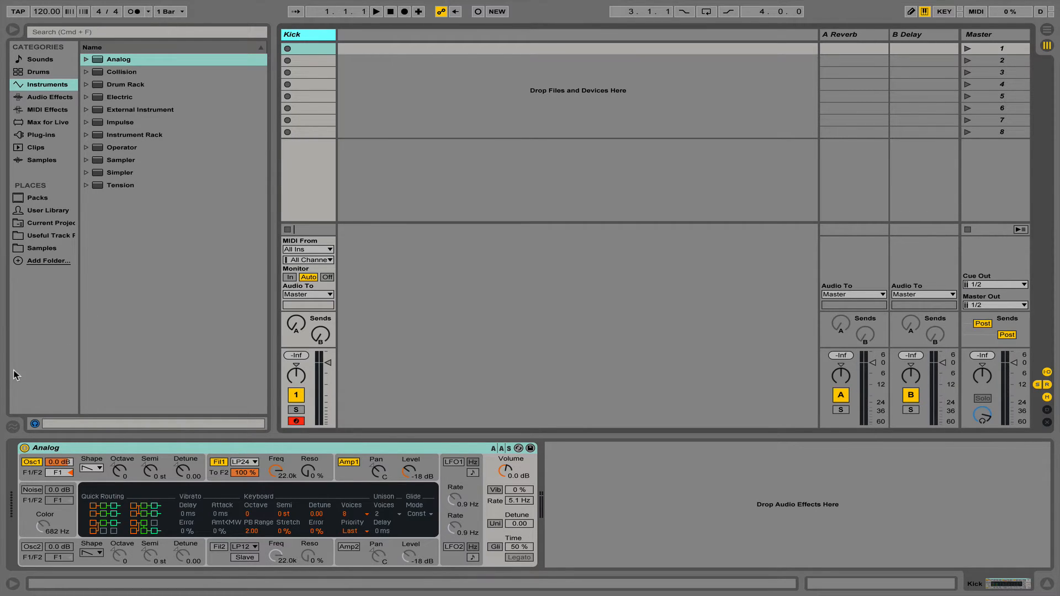
Step: Set oscillator 1's shape to a sine wave and audition the sound with a few notes
left_click(53, 477)
left_click(88, 468)
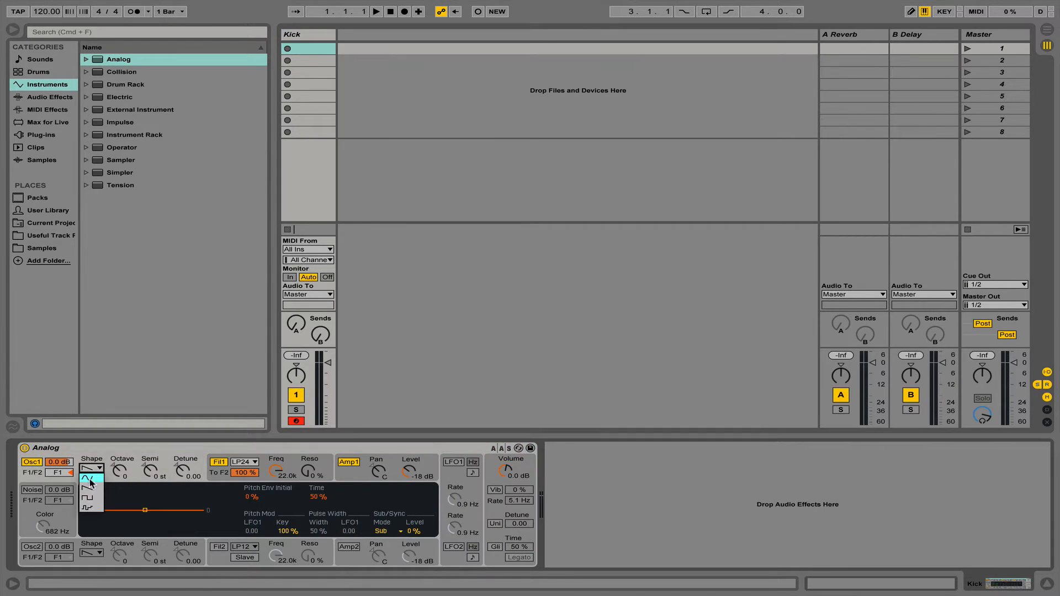
left_click(91, 477)
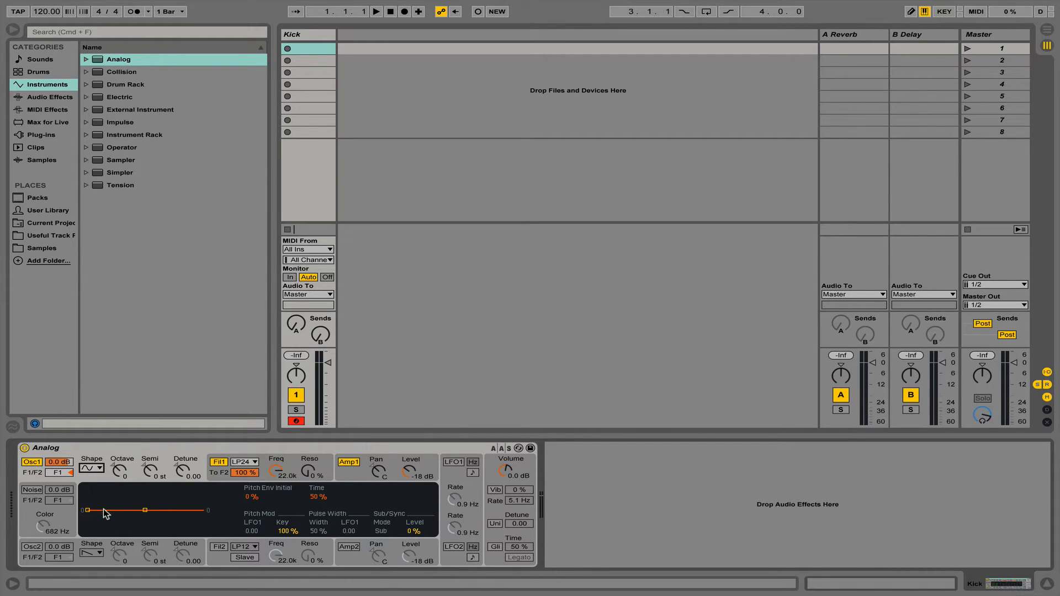
mouse_move(87, 510)
left_mouse_down()
mouse_move(87, 496)
mouse_move(103, 505)
mouse_move(87, 510)
left_mouse_up()
key("a")
key("a")
Step: Shape oscillator 1's pitch envelope with an initial amount of 74 % and a time of 15 %, auditioning the changes
left_click_drag(86, 511, 88, 492)
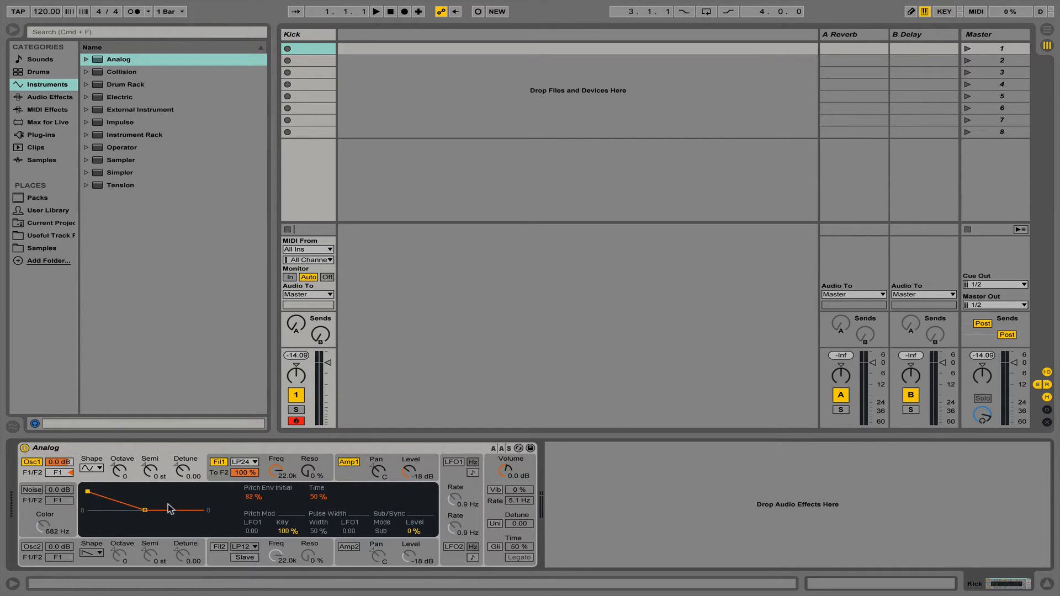
key("a")
key("a")
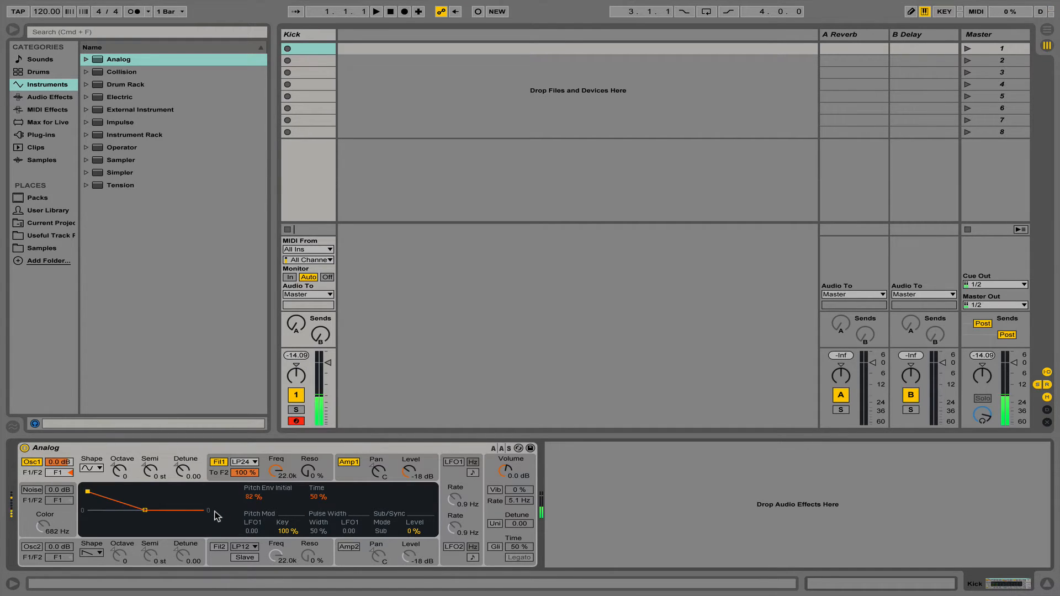
mouse_move(87, 490)
left_mouse_down()
mouse_move(88, 531)
mouse_move(89, 494)
left_mouse_up()
key("a")
key("a")
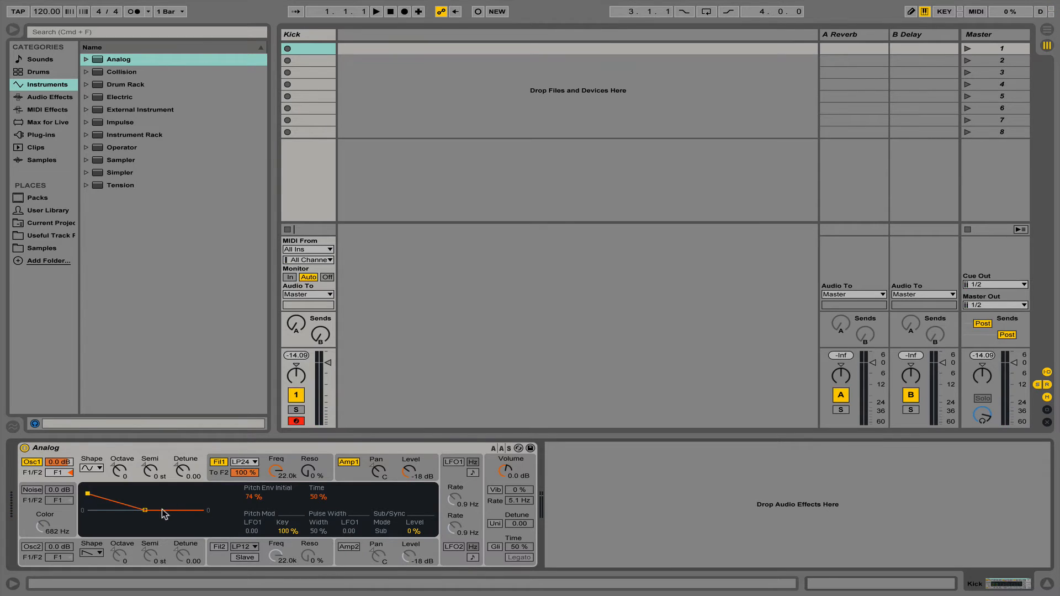
left_click_drag(144, 510, 105, 510)
key("a")
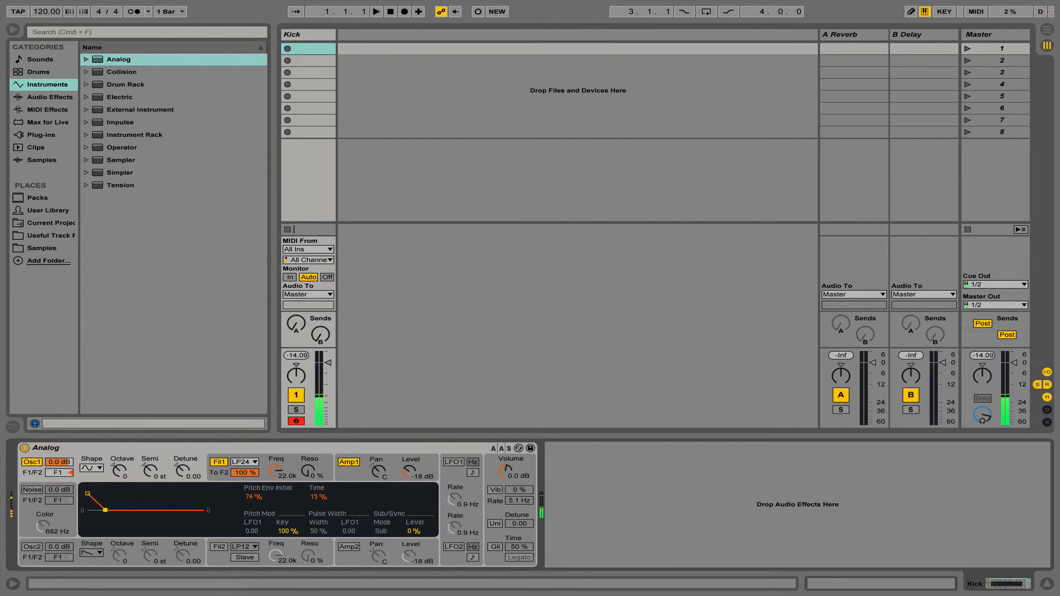
Step: Lower oscillator 1 to octave -2 and set its initial pitch envelope amount to 85 %
left_click(118, 473)
key("Down")
key("Down")
left_click(251, 499)
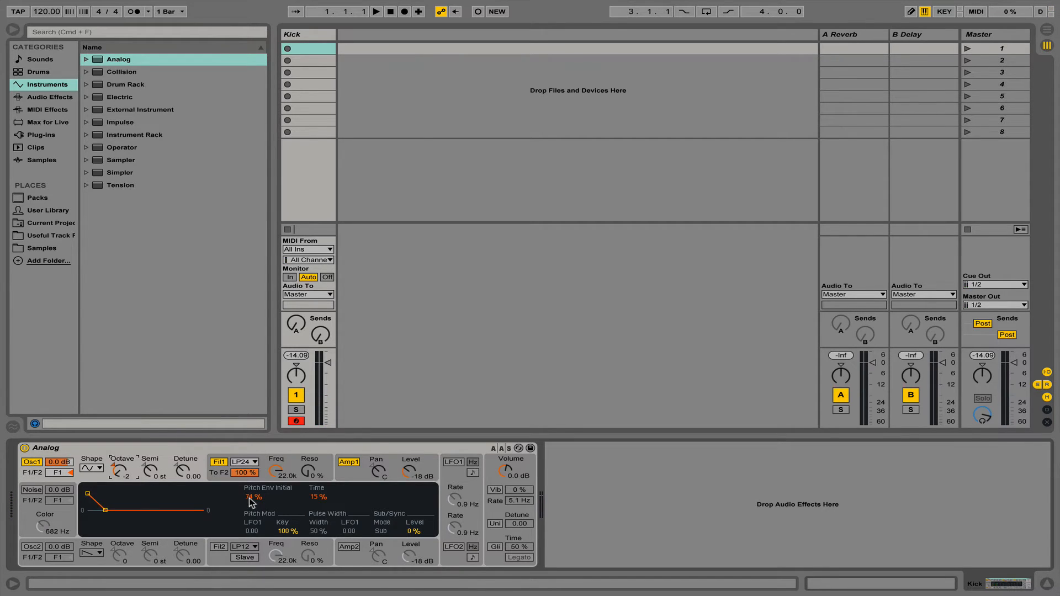
left_click_drag(251, 499, 251, 466)
Step: Create a MIDI clip in the Kick track's first slot with a sixteenth-note C3 on each of the four beats
key("shift+Tab")
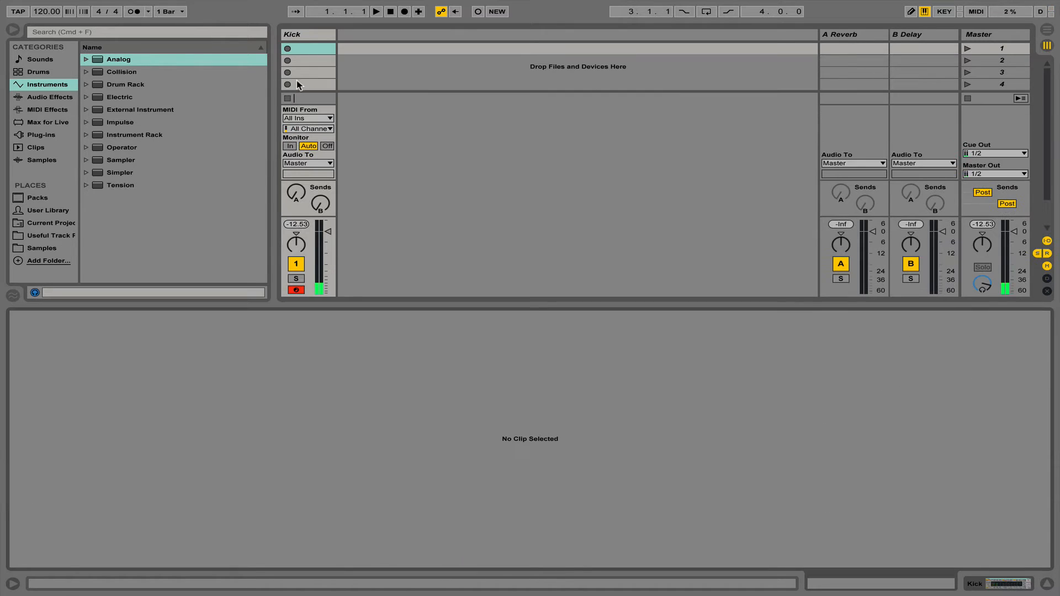
double_click(312, 48)
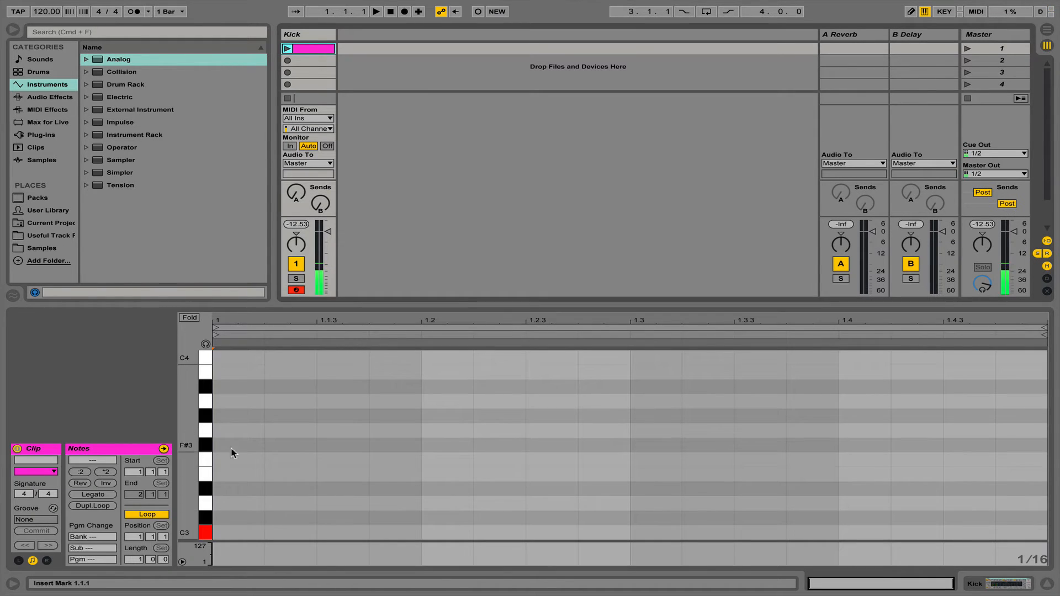
scroll(287, 465, "down", 5)
left_click(214, 383)
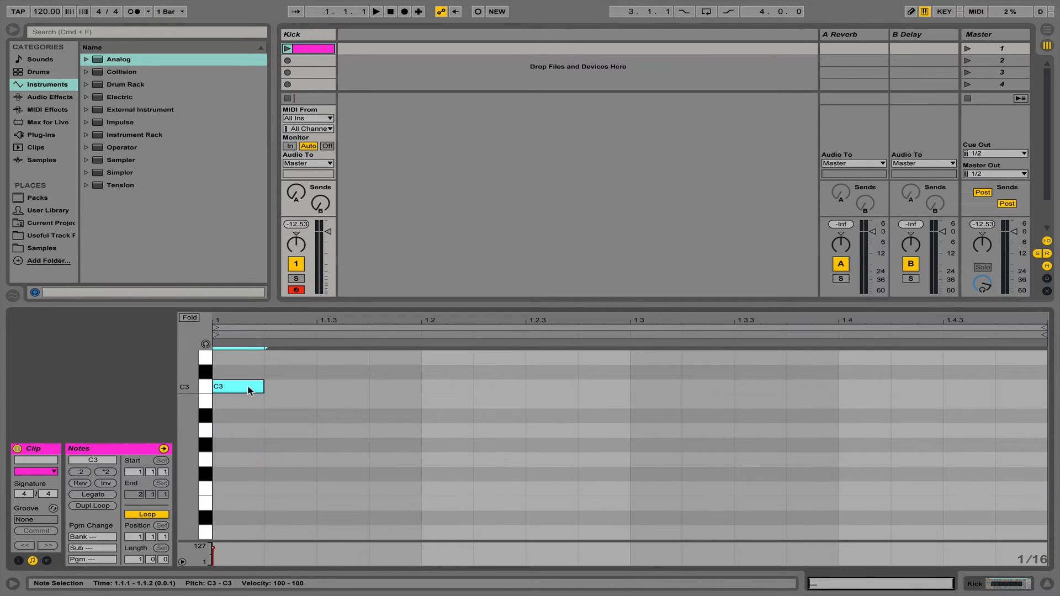
double_click(450, 387)
double_click(666, 387)
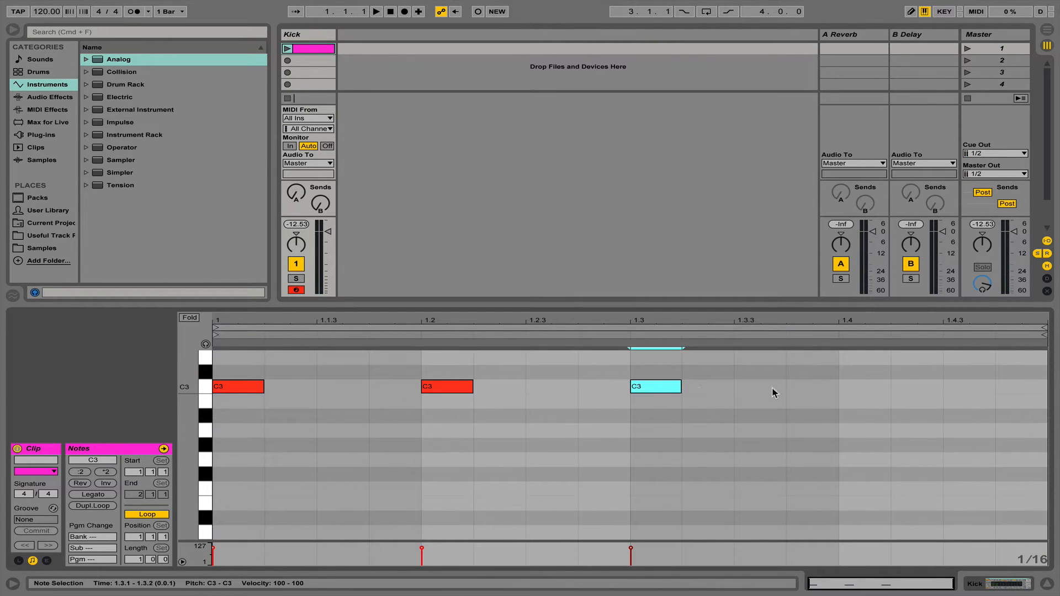
left_click(854, 391)
double_click(854, 387)
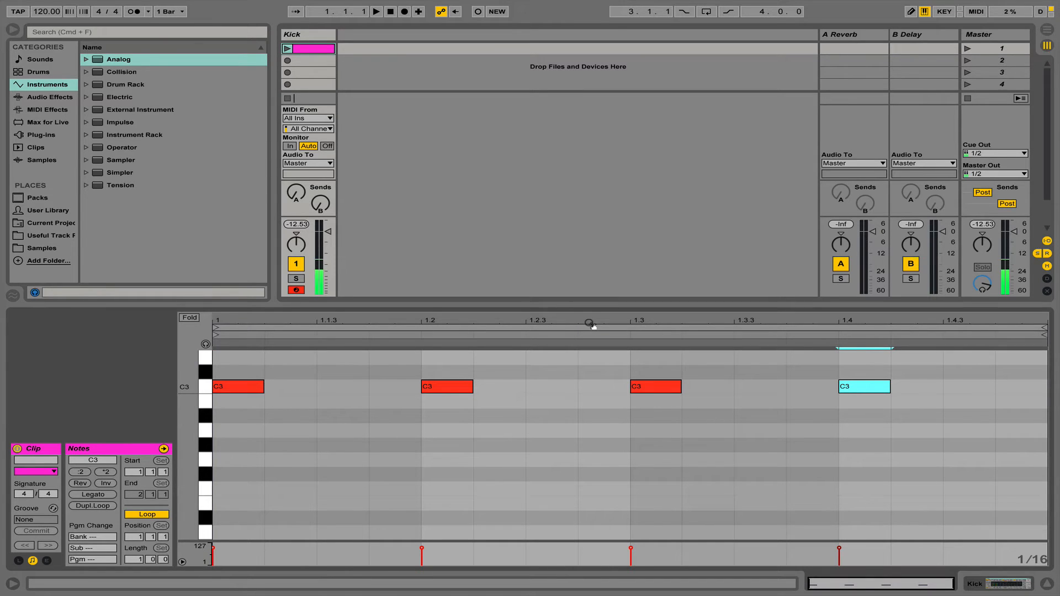
Step: Launch the kick clip to hear the pattern, bring up Analog's Amp1 envelope settings, and stop playback
key("space")
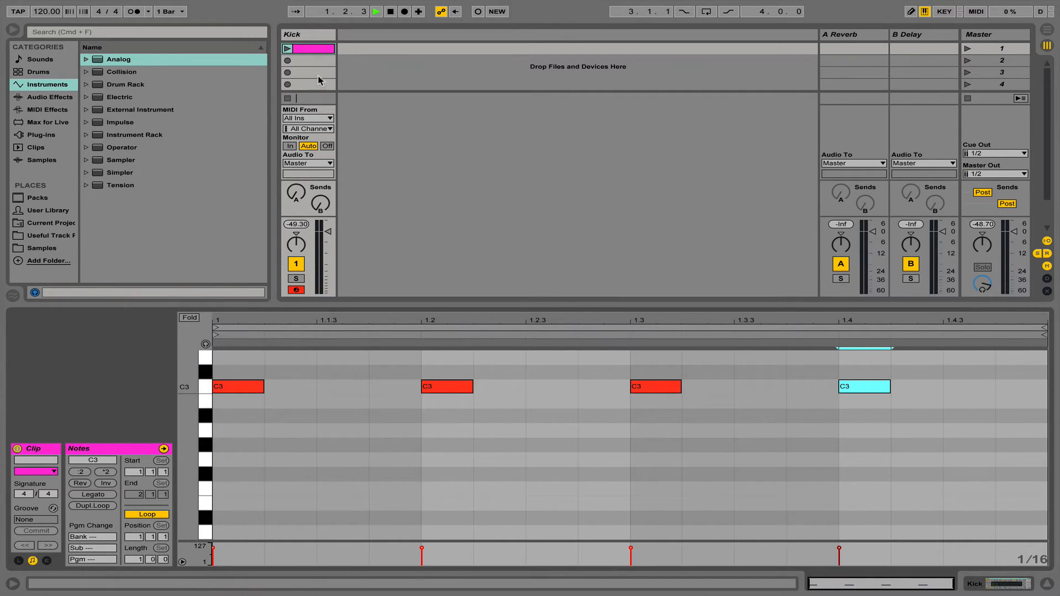
left_click(286, 49)
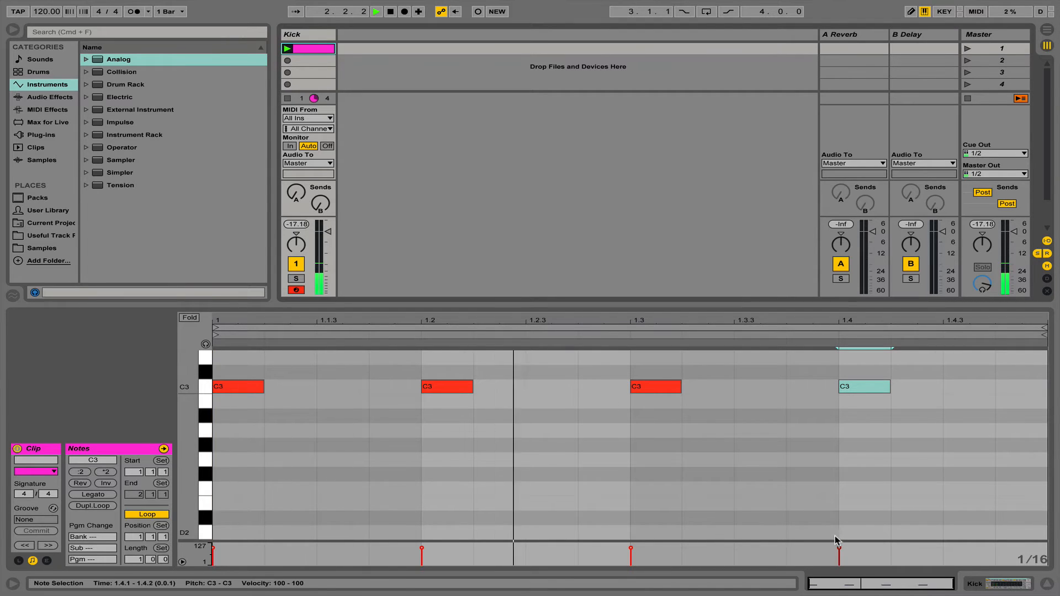
left_click(1000, 587)
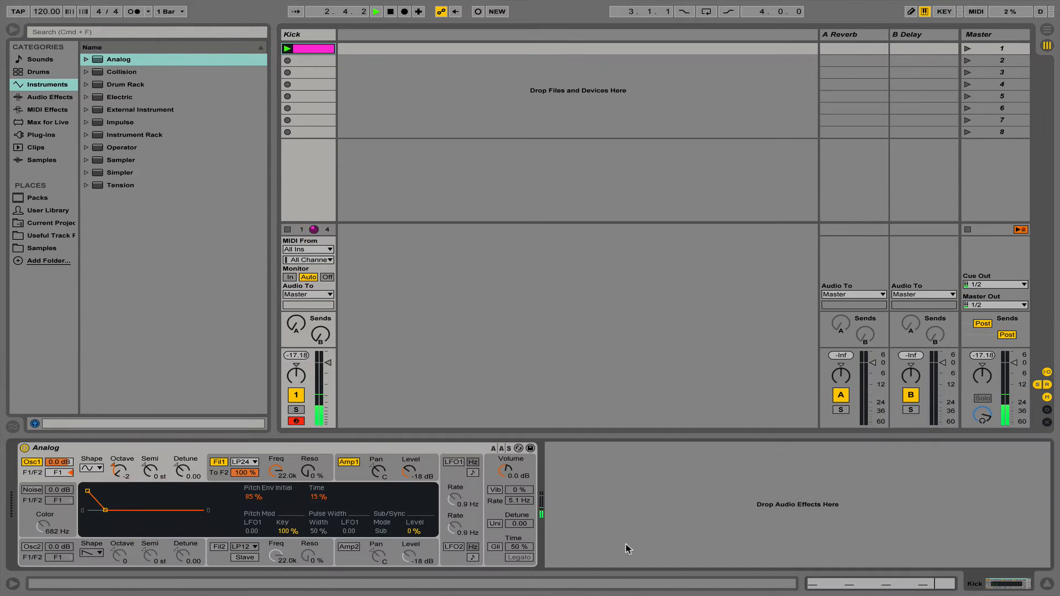
left_click(347, 479)
key("space")
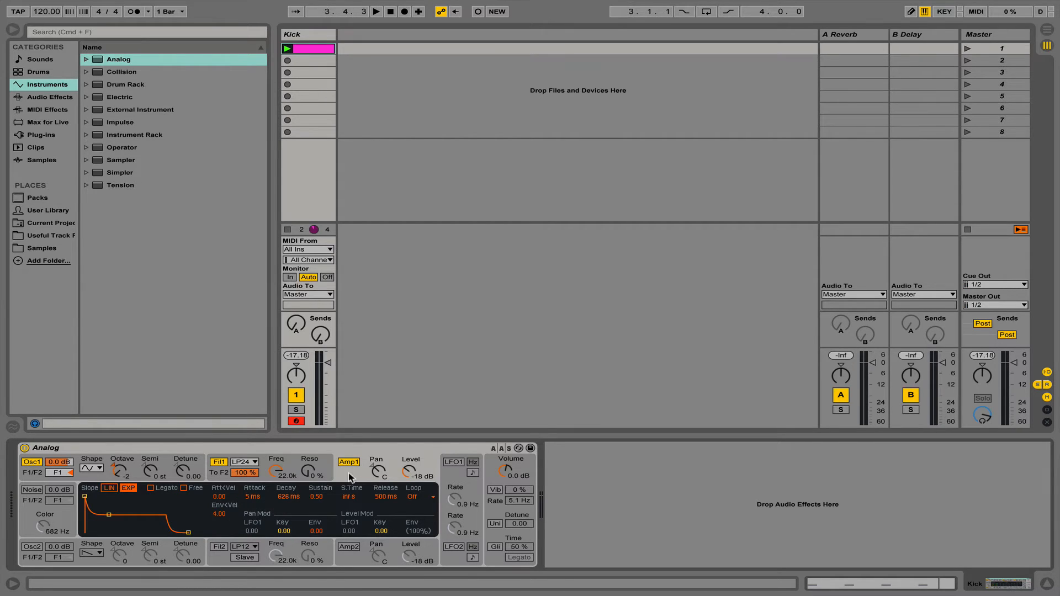
Step: Compare the Filter 1 and Amp1 envelopes, replay the kick briefly, and check the note lengths in its clip
left_click(287, 461)
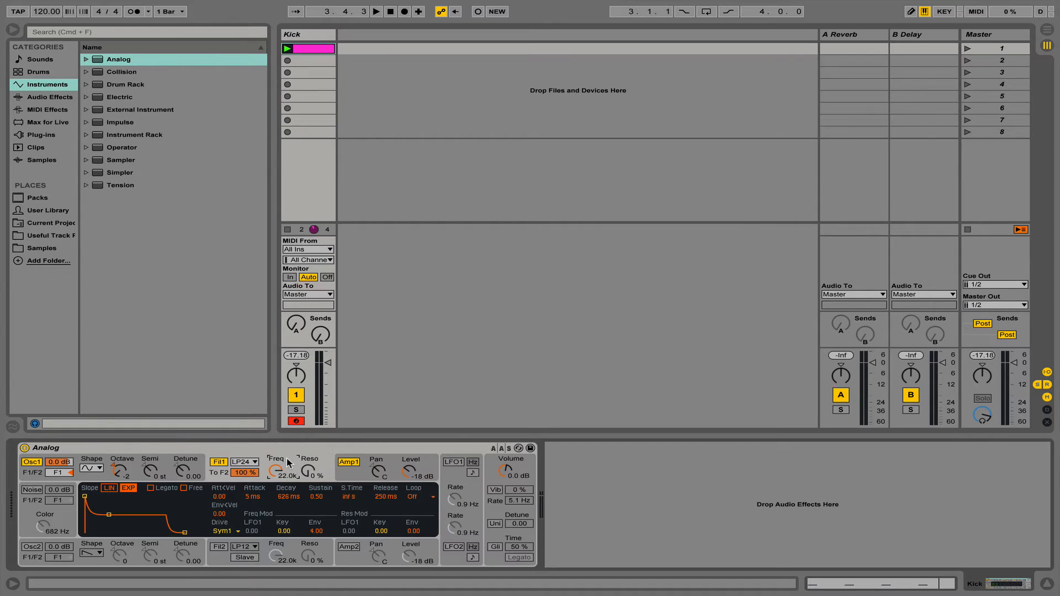
left_click(345, 478)
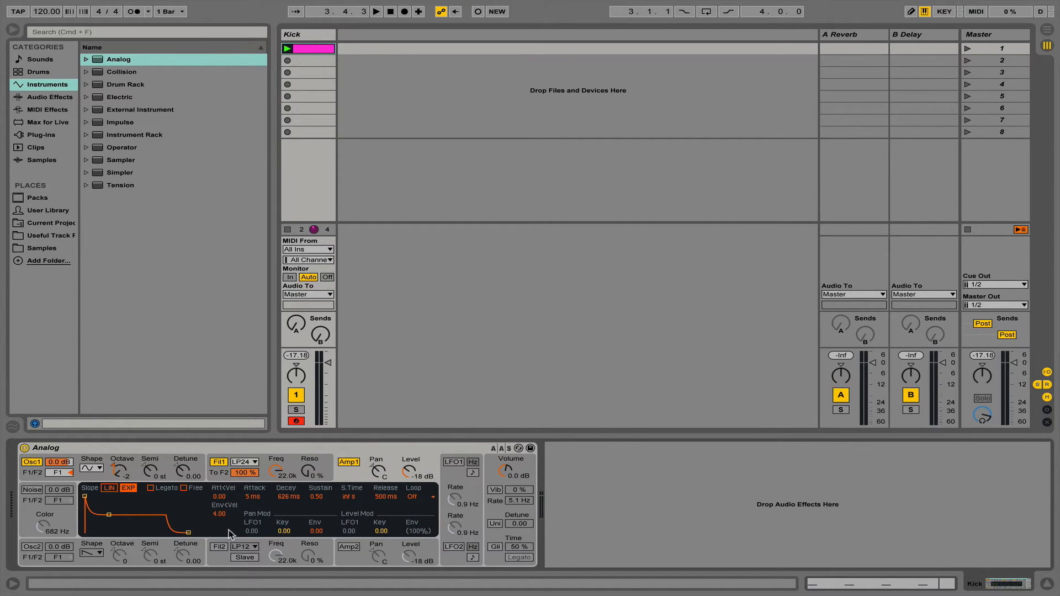
key("space")
key("space")
left_click(828, 586)
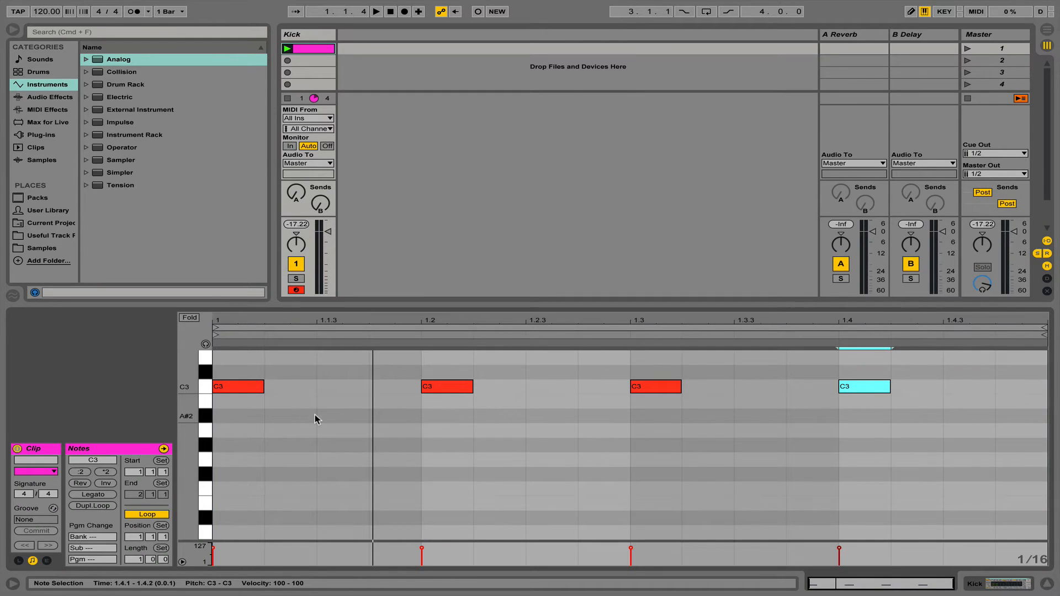
key("shift+Tab")
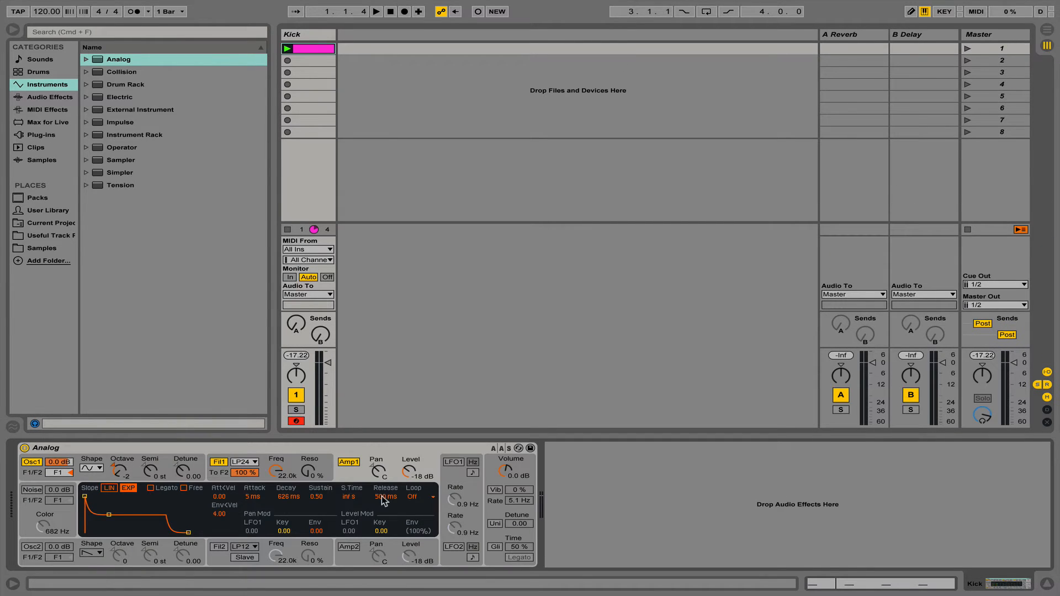
Step: Adjust the kick's Amp1 release while listening to the loop, settling on 674 ms
left_click_drag(385, 499, 384, 541)
key("space")
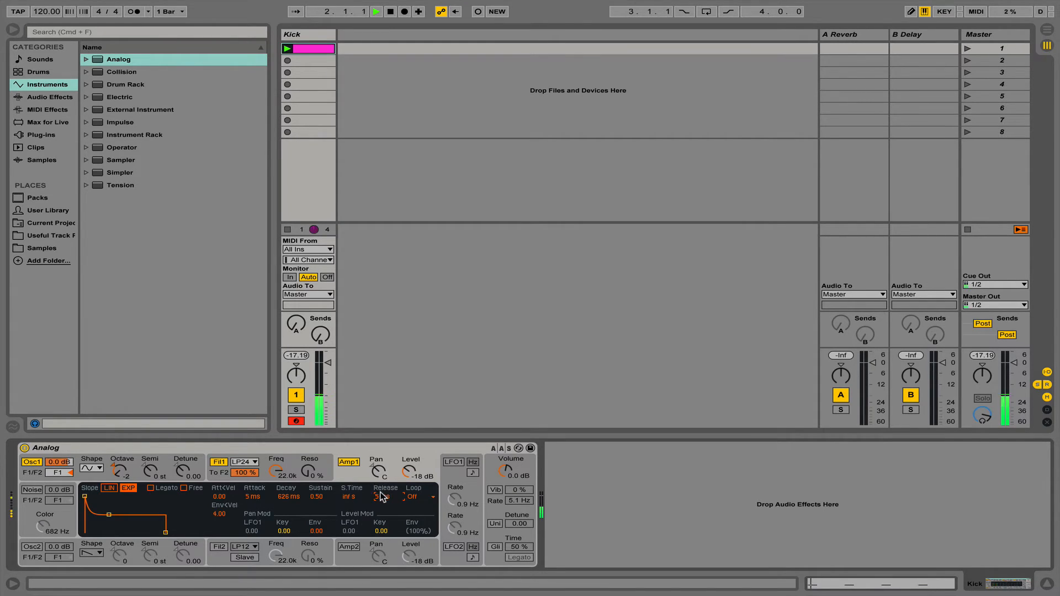
left_click_drag(381, 502, 381, 473)
left_click_drag(381, 474, 380, 441)
left_click_drag(383, 496, 383, 502)
key("space")
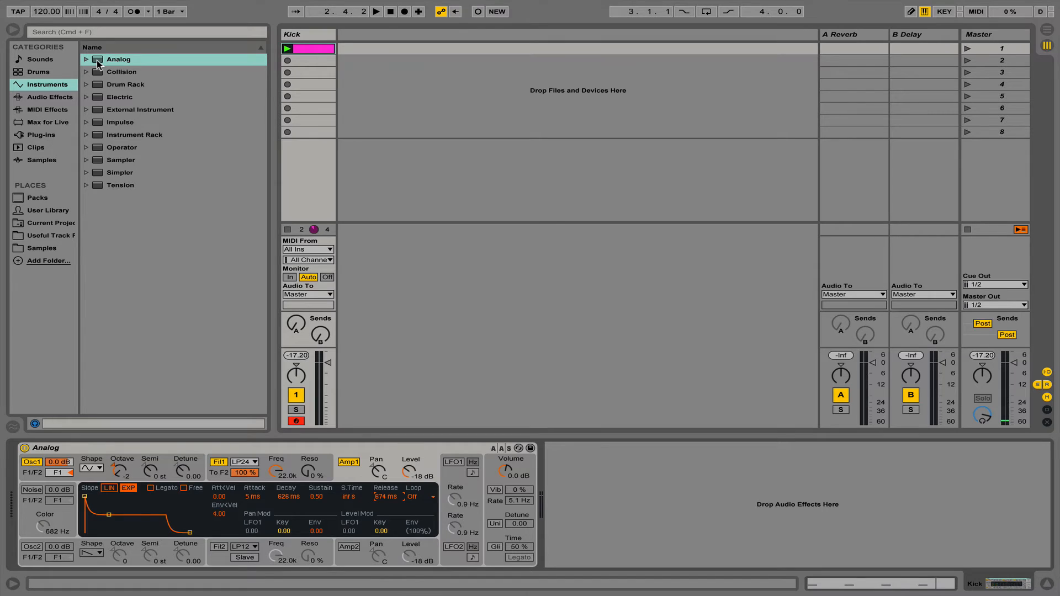
Step: Add a second Analog instrument on its own new track beside Kick, keeping the kick's Analog settings intact
double_click(98, 60)
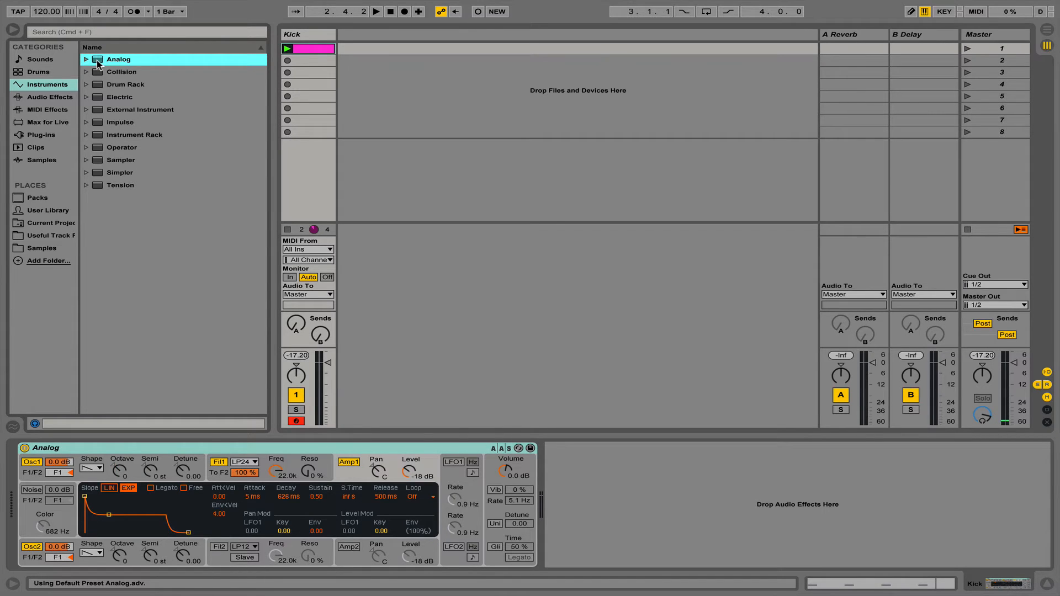
key("super+z")
left_click_drag(99, 60, 386, 74)
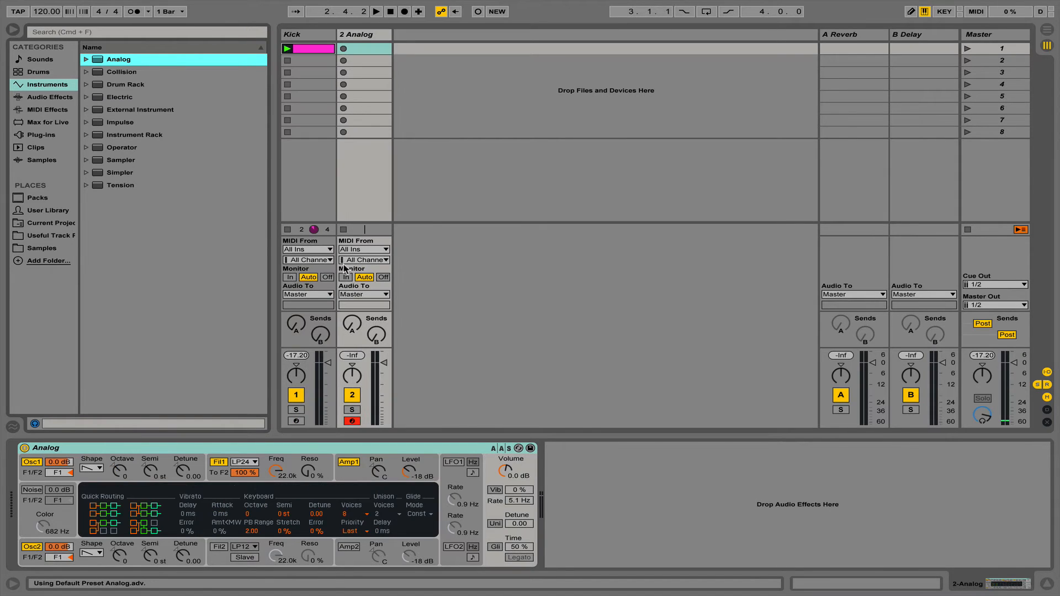
left_click(380, 36)
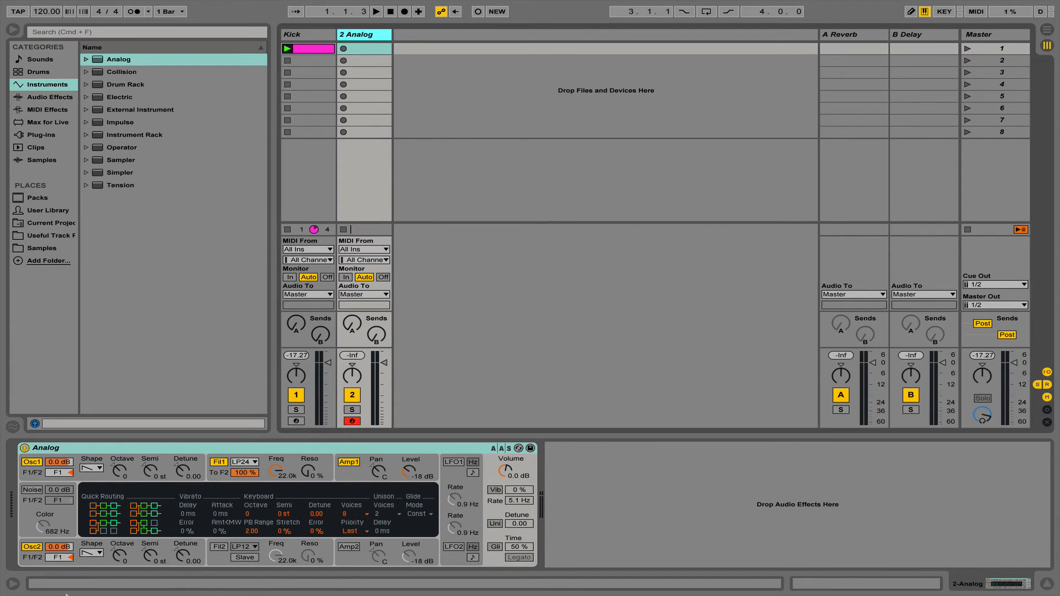
Step: Turn off both oscillators in the new track's Analog and enable its noise generator
key("a")
left_click(32, 547)
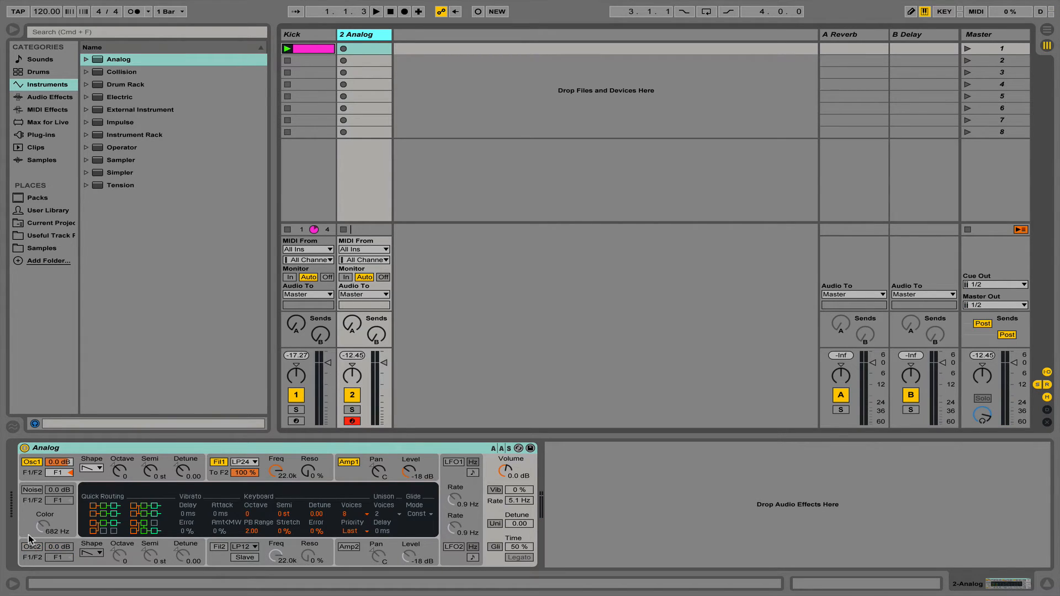
left_click(32, 462)
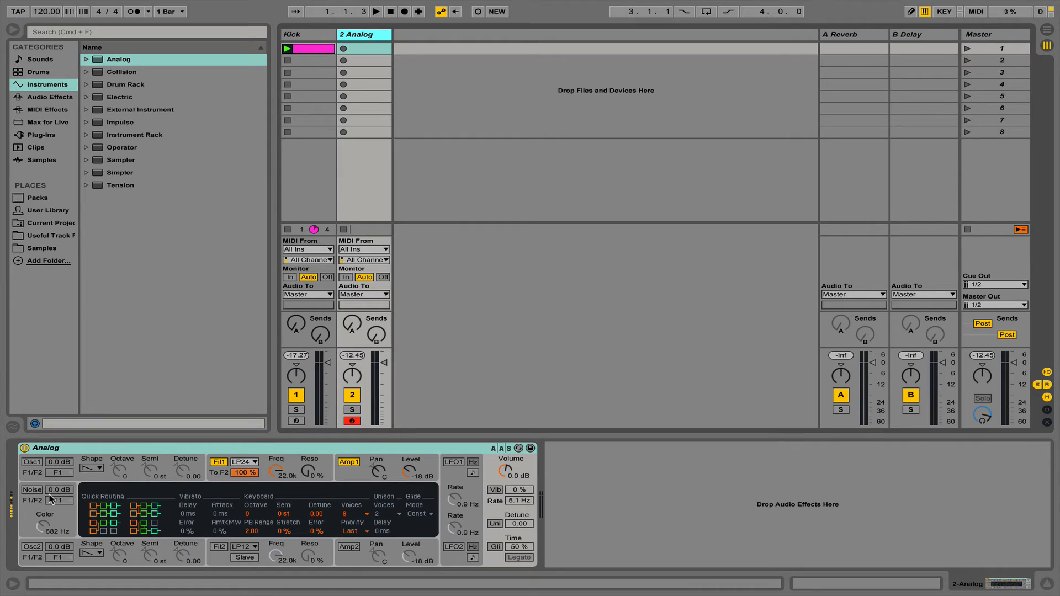
left_click(32, 489)
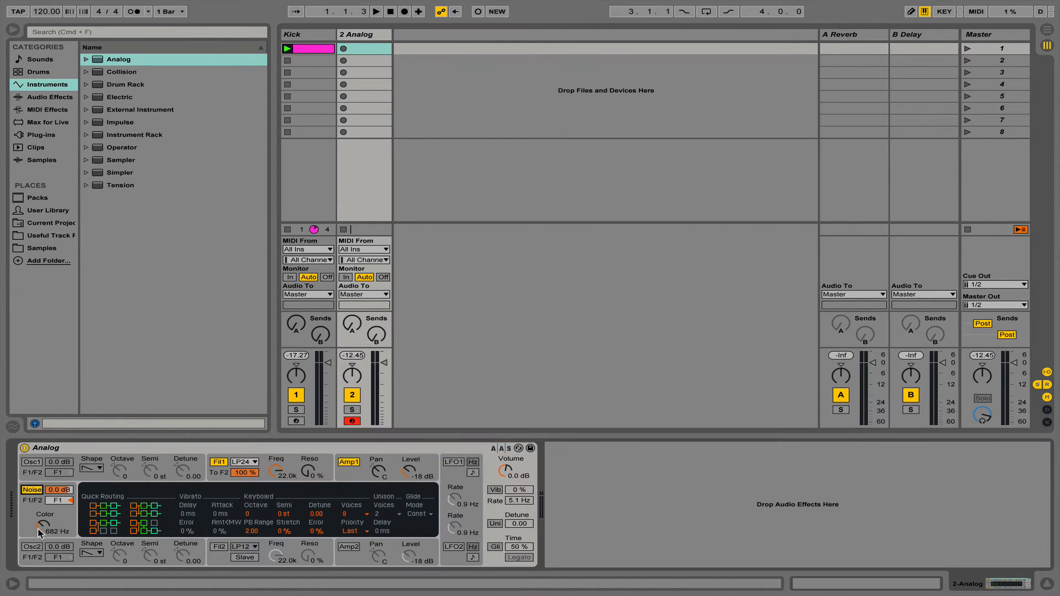
Step: Raise the noise color to 22.0 kHz and audition the noise
left_click_drag(45, 531, 54, 516)
left_click_drag(43, 526, 44, 528)
key("a")
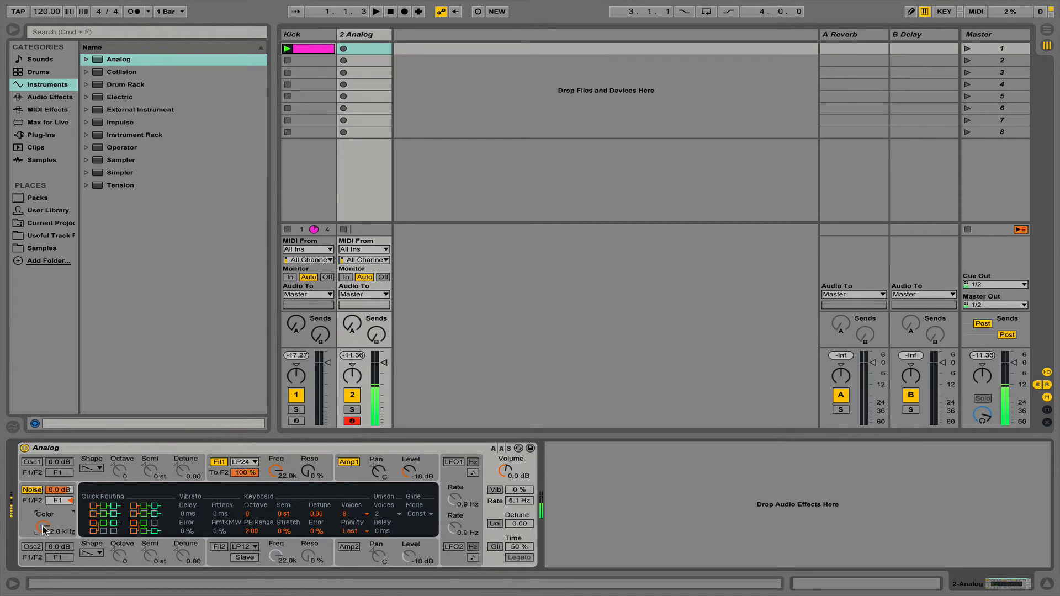
Step: Shape the new track's Amp1 envelope into a short percussive hit with sustain 0.00 and decay 109 ms
left_click(349, 471)
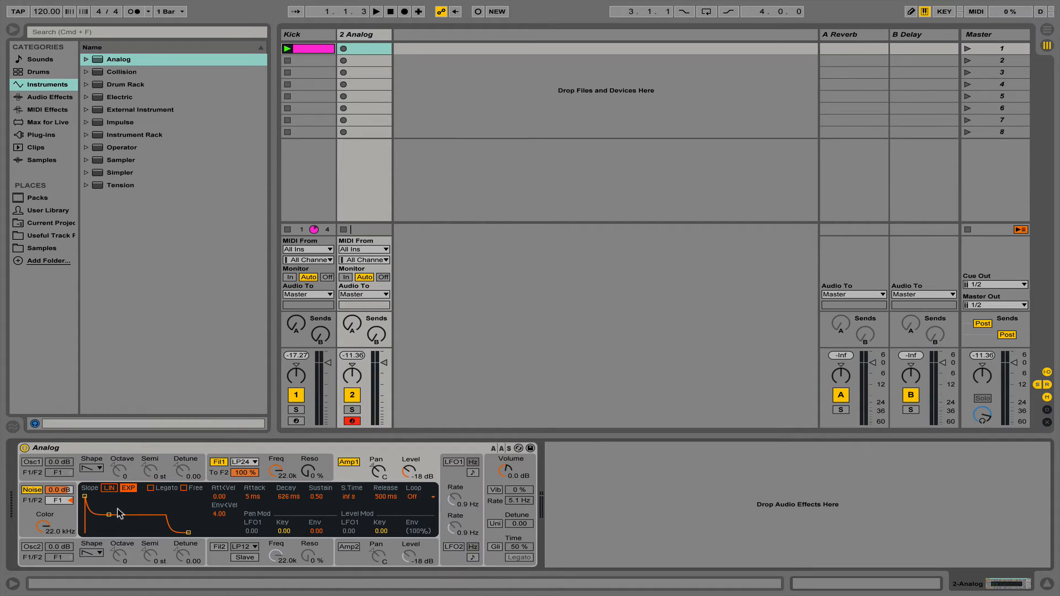
left_click_drag(109, 514, 110, 517)
left_click_drag(109, 518, 109, 533)
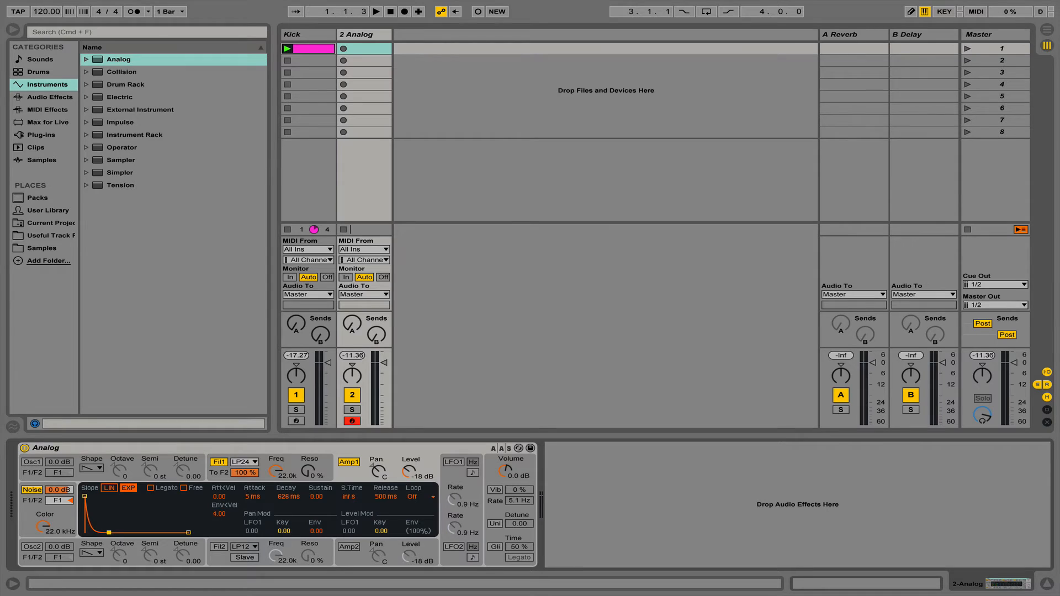
left_click_drag(111, 533, 100, 533)
left_click_drag(110, 532, 125, 533)
left_click_drag(125, 532, 93, 533)
left_click_drag(93, 532, 99, 533)
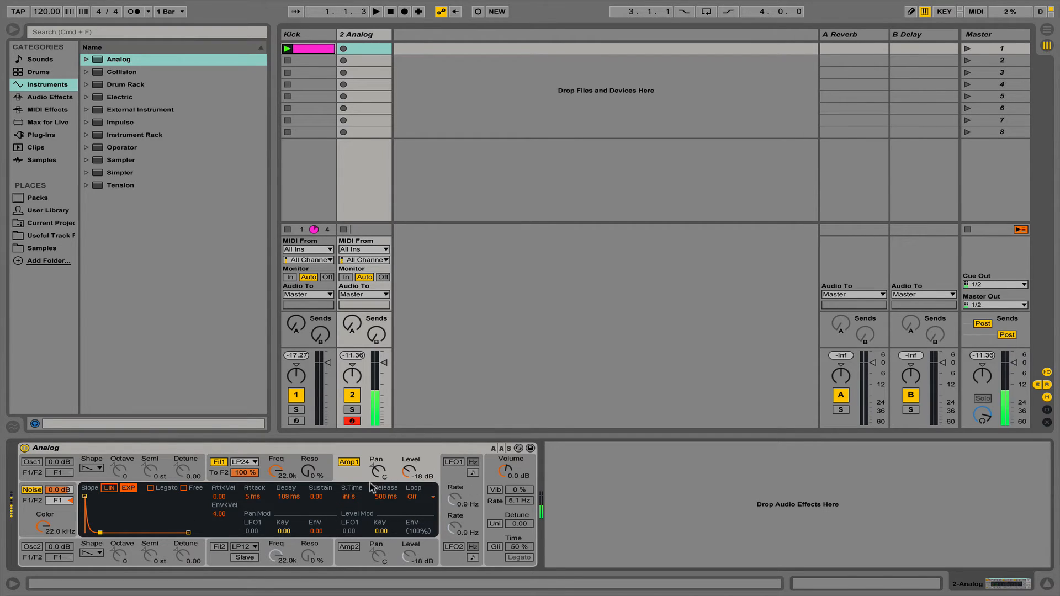
Step: Create a one-bar clip on the noise track with C3 sixteenths at 1.1.2, 1.1.4, 1.2.2, 1.2.4, 1.3.2 and 1.3.4
double_click(358, 48)
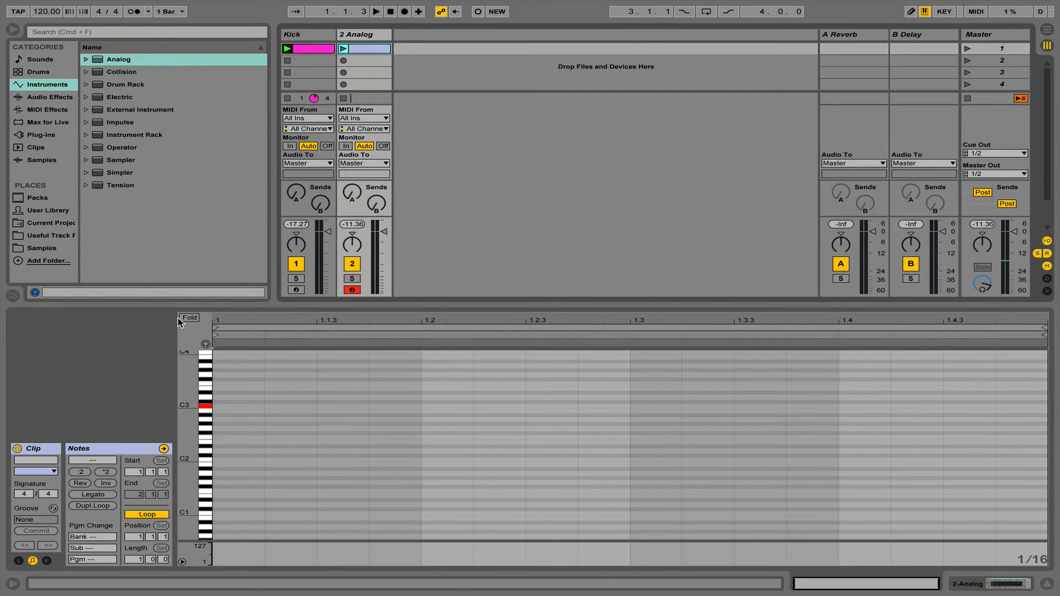
double_click(299, 408)
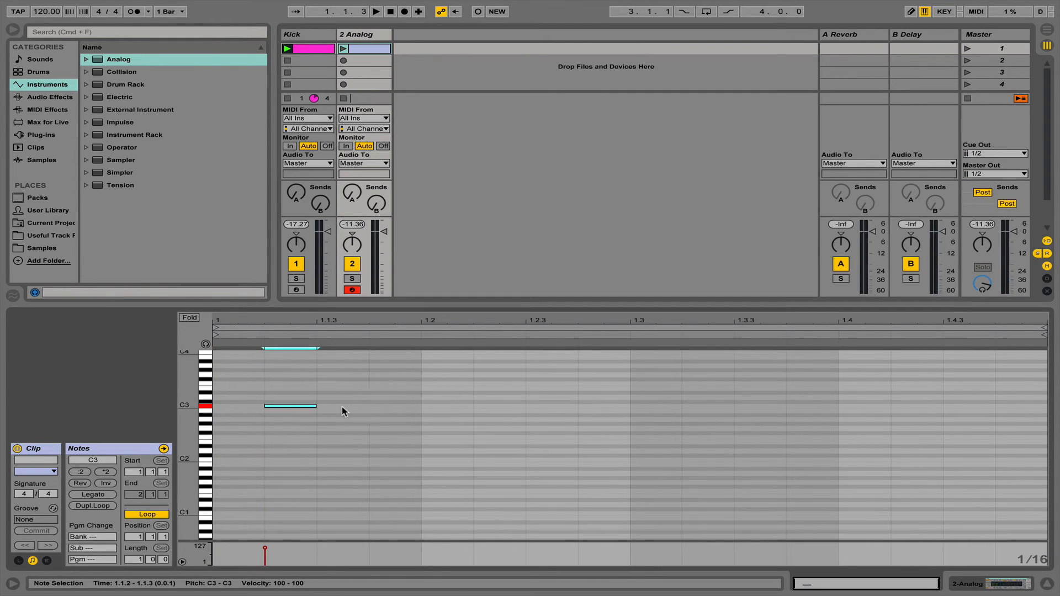
double_click(386, 406)
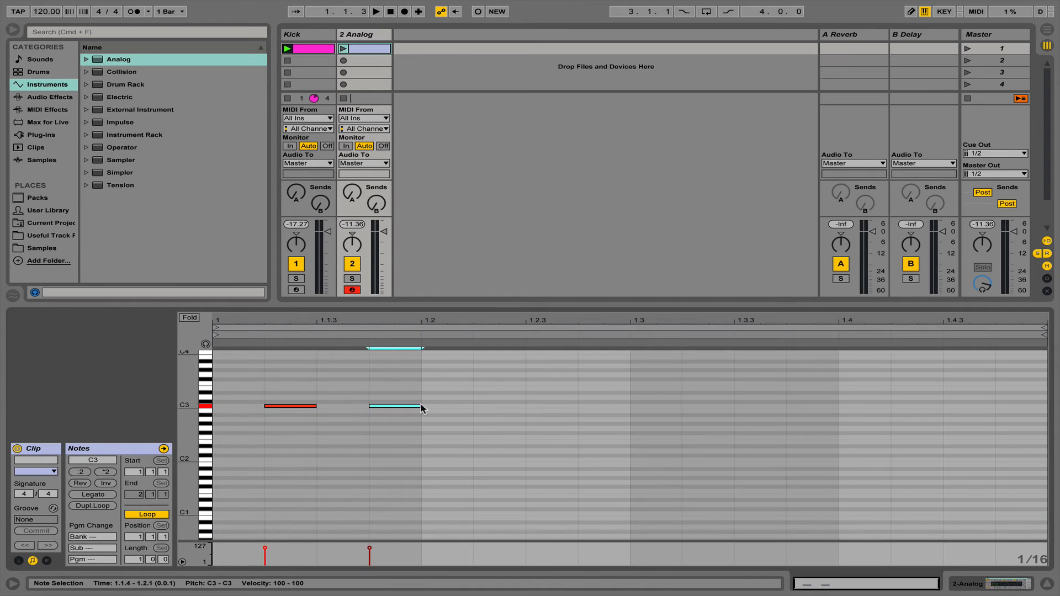
left_click(193, 319)
double_click(497, 358)
double_click(604, 357)
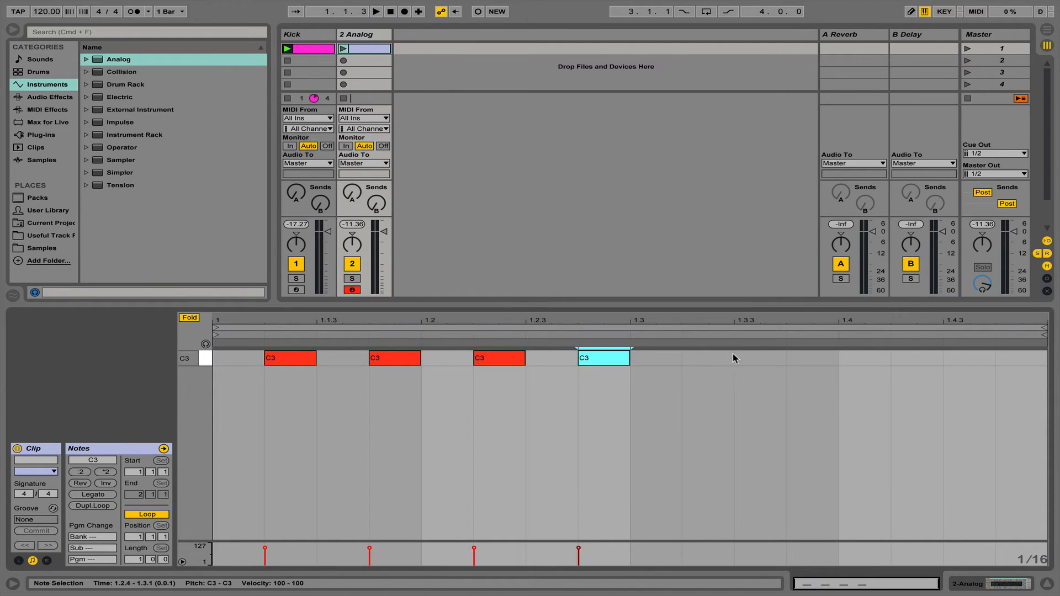
double_click(707, 358)
double_click(811, 359)
Step: Vary the noise pattern while it loops: remove the C3 at 1.1.4 and add C3 notes at 1.2, 1.1.3, 1.4.2 and 1.4.3
key("space")
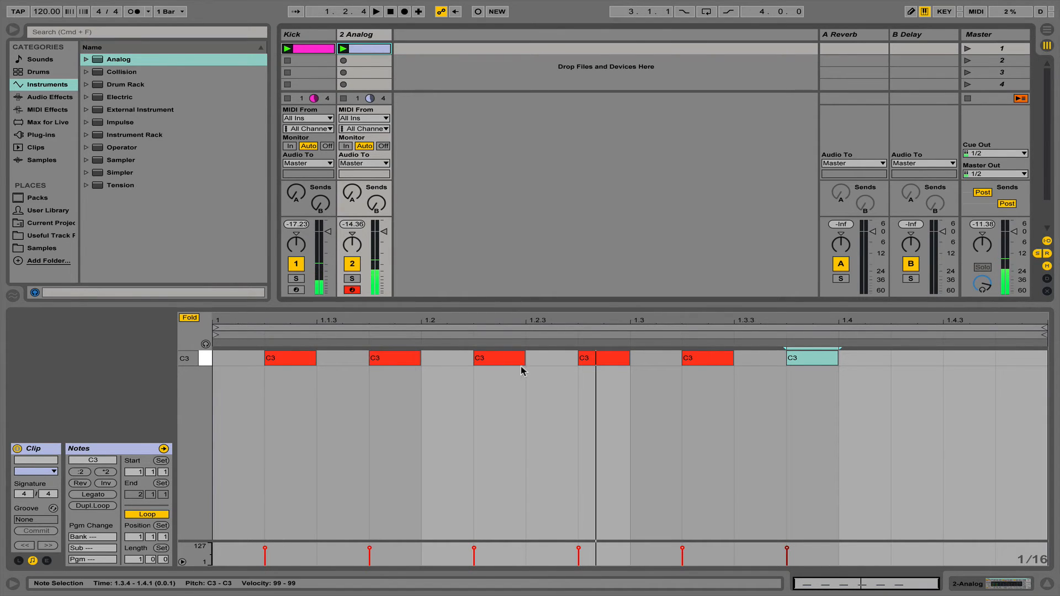
double_click(395, 356)
double_click(436, 356)
double_click(338, 360)
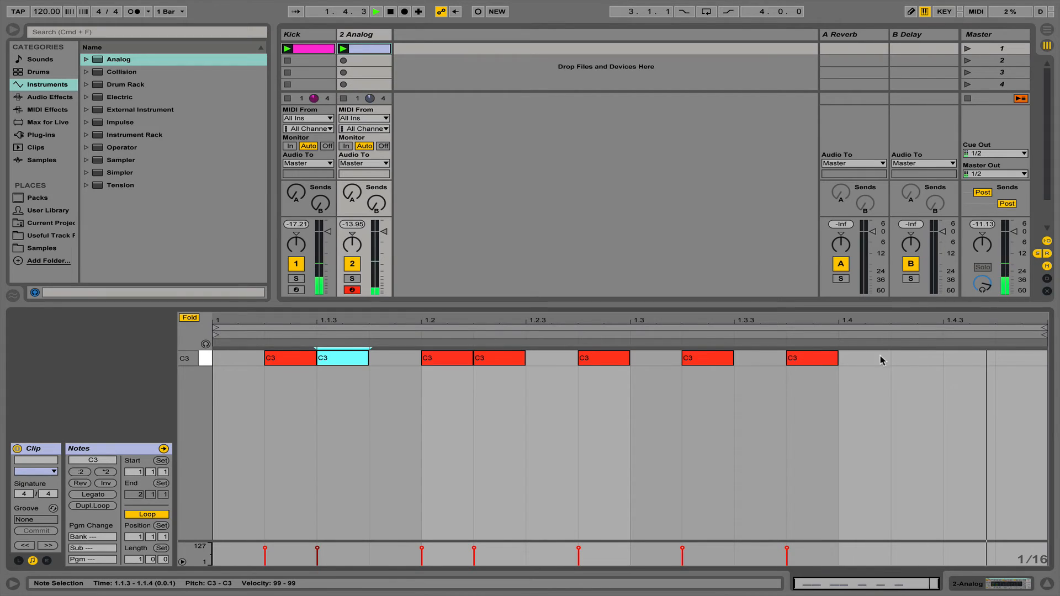
double_click(919, 358)
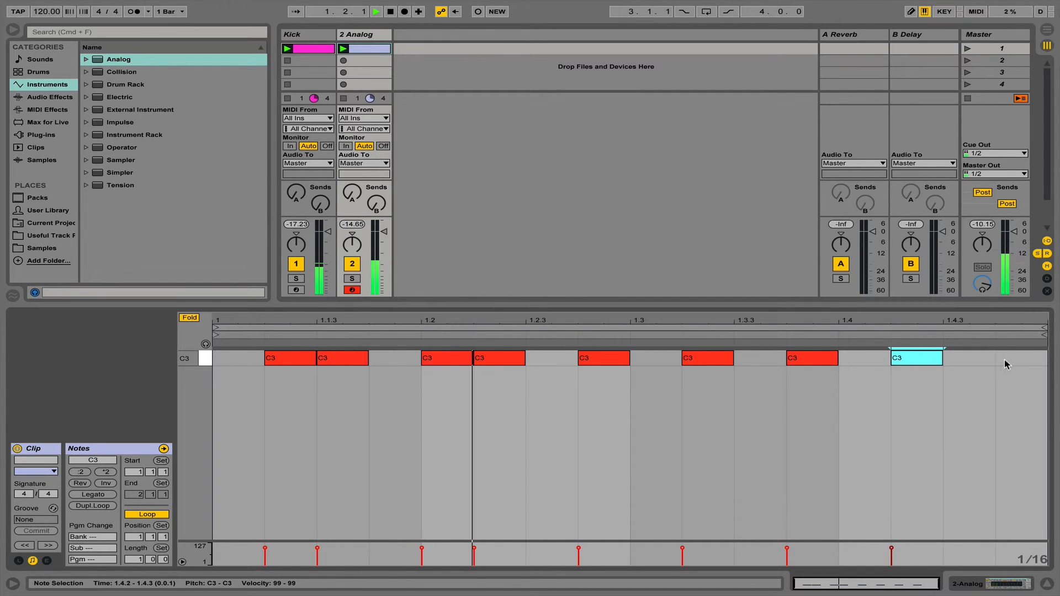
double_click(969, 357)
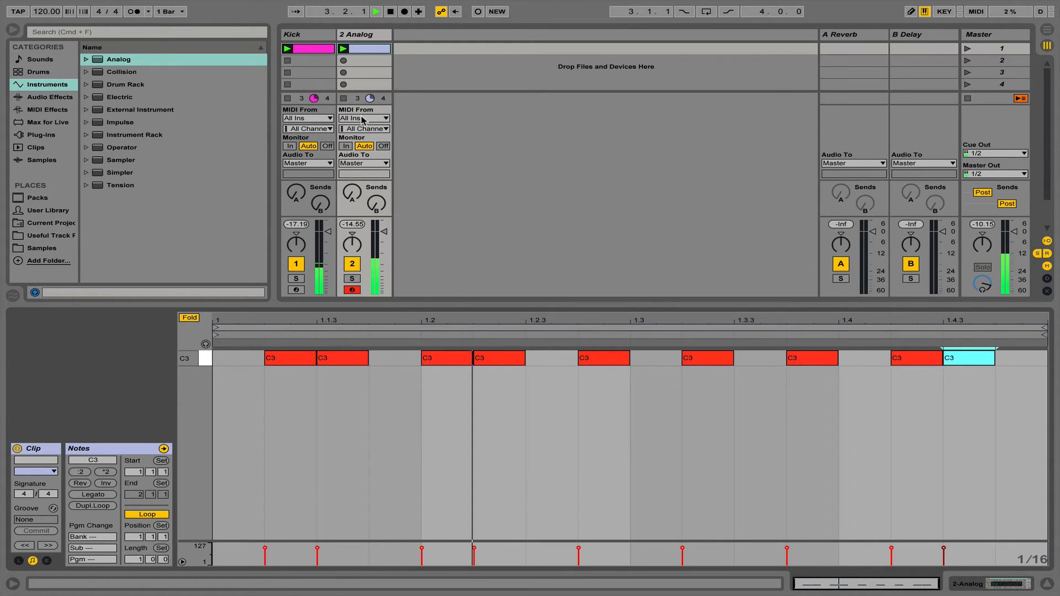
key("space")
Step: Rename the noise track as Hat
left_click(367, 36)
key("super+r")
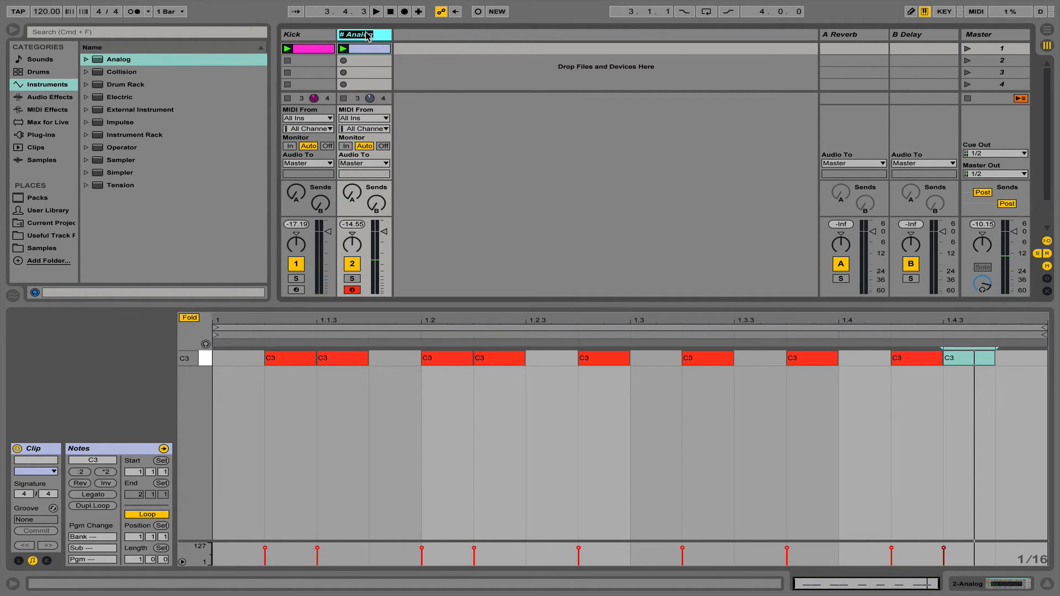
type("Hat")
key("Return")
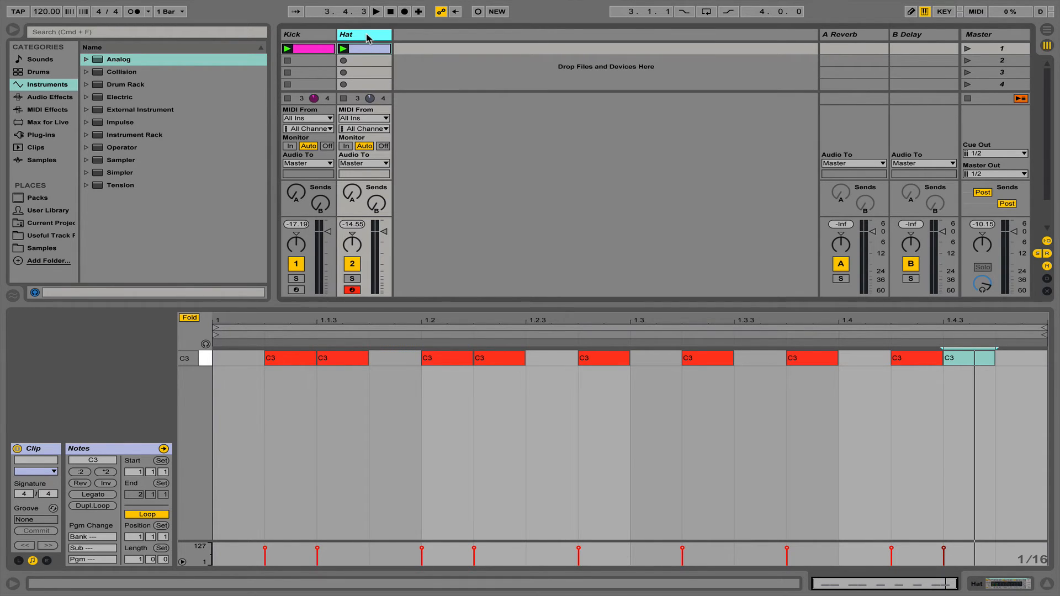
Step: Duplicate the Hat track and rename the copy as snare
key("super+shift+t")
key("super+r")
type("sn")
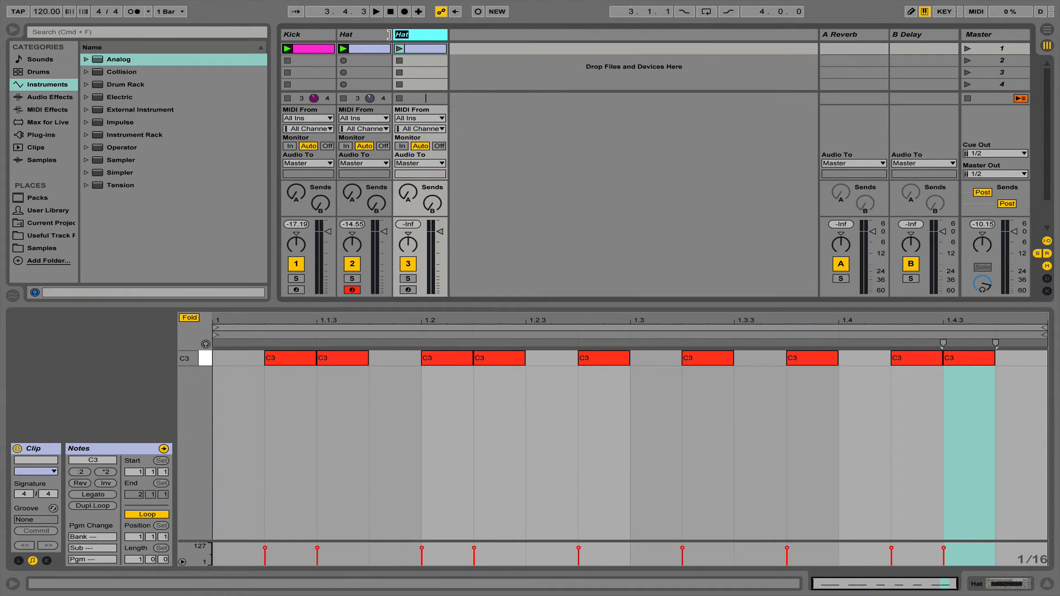
type("are")
key("Return")
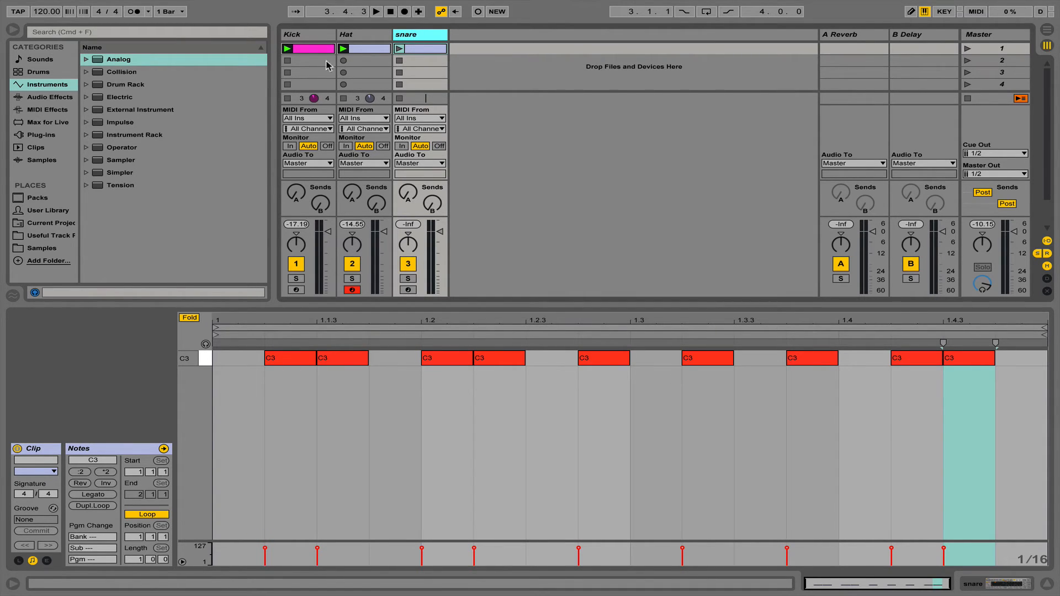
Step: Replace the snare track's clip with a copy of the Kick clip
key("Delete")
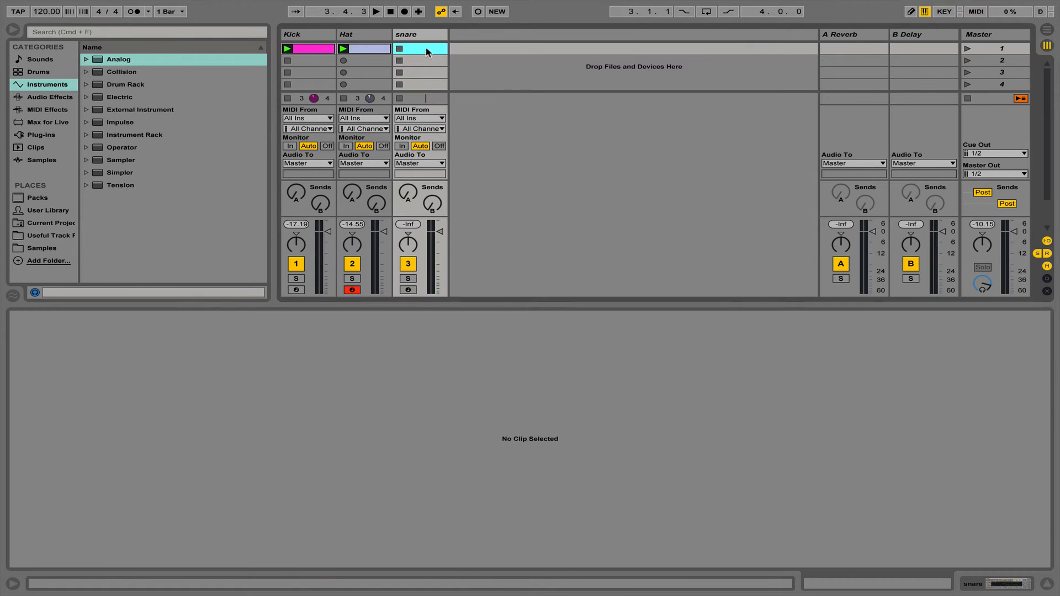
left_click_drag(303, 48, 422, 49)
key("f")
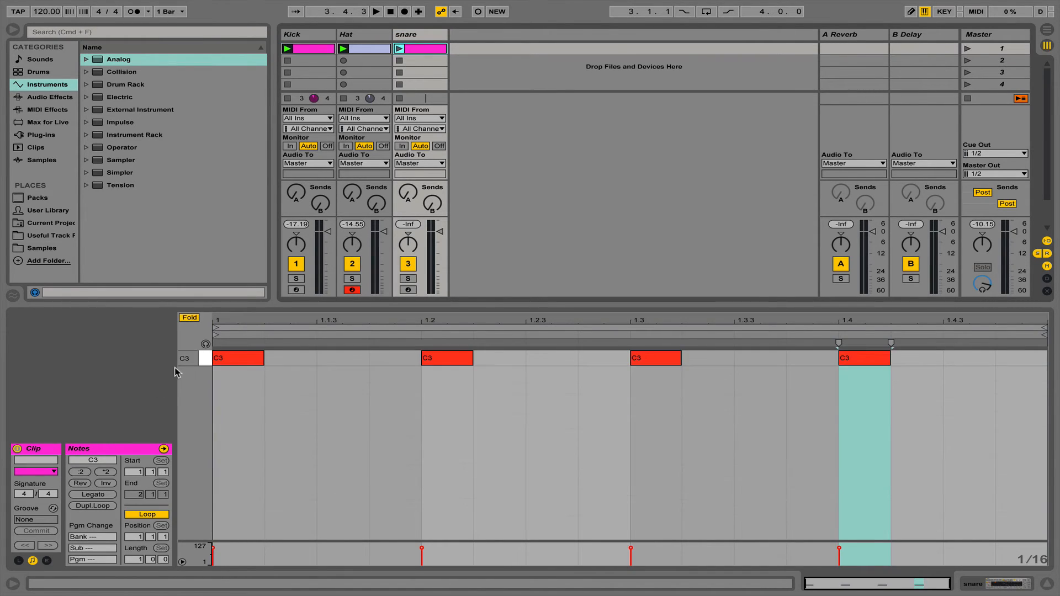
Step: Remove the snare clip's notes on beats 1 and 3 and launch the clip
double_click(220, 362)
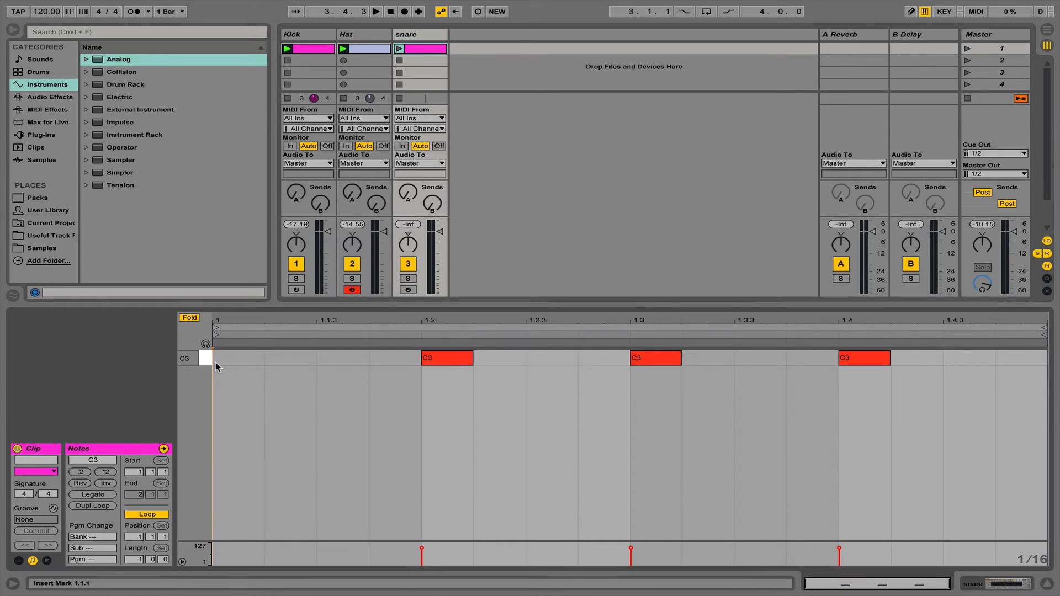
left_click(662, 359)
key("Delete")
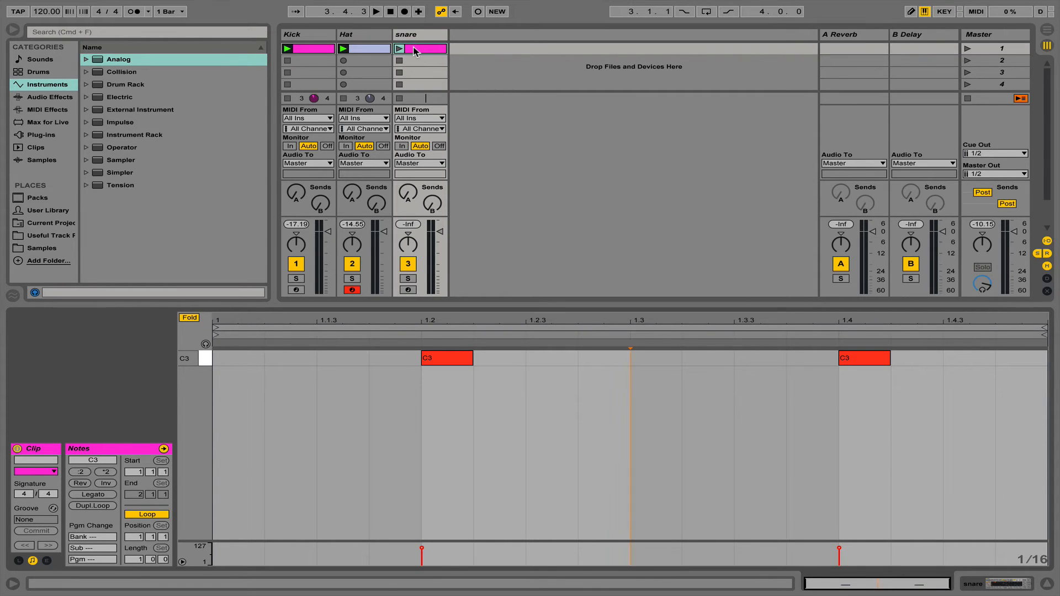
left_click(399, 48)
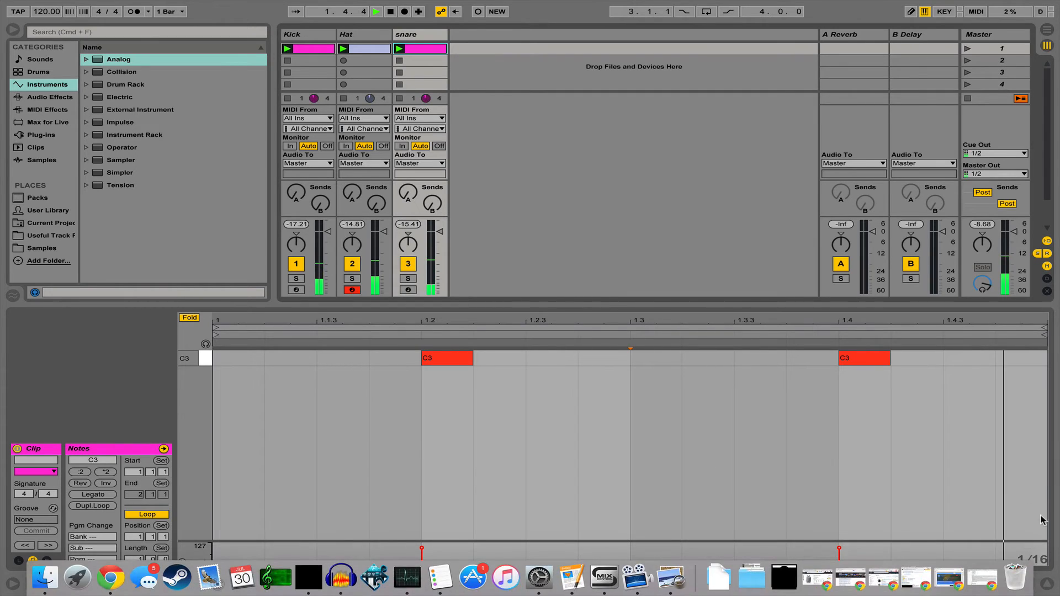
Step: Set the snare Analog's Amp1 decay to 835 ms and lower its Fil1 frequency to 2.6k while listening to the loop
left_click(1001, 585)
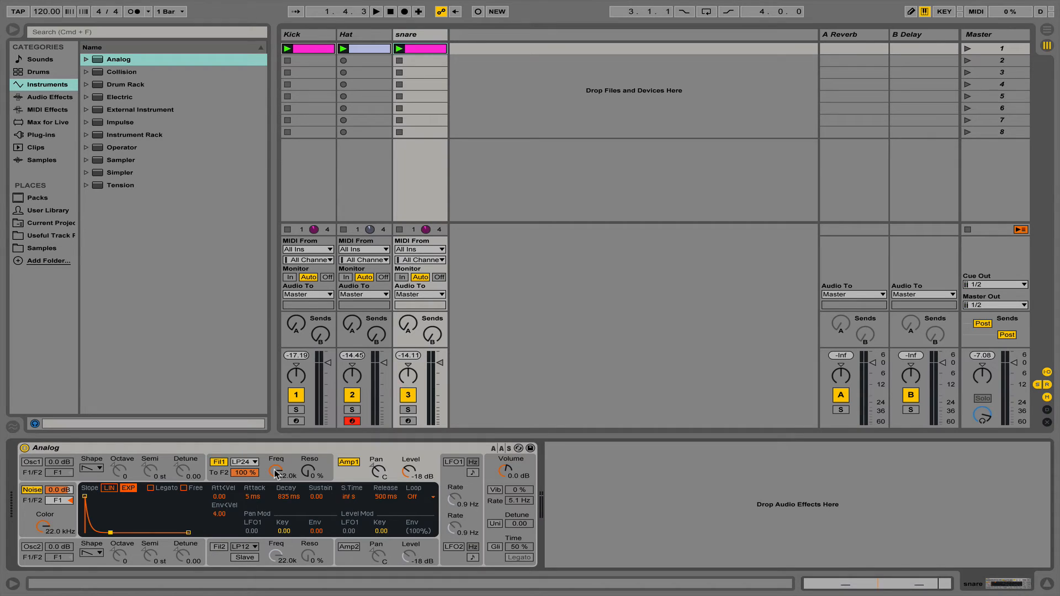
left_click_drag(276, 474, 275, 510)
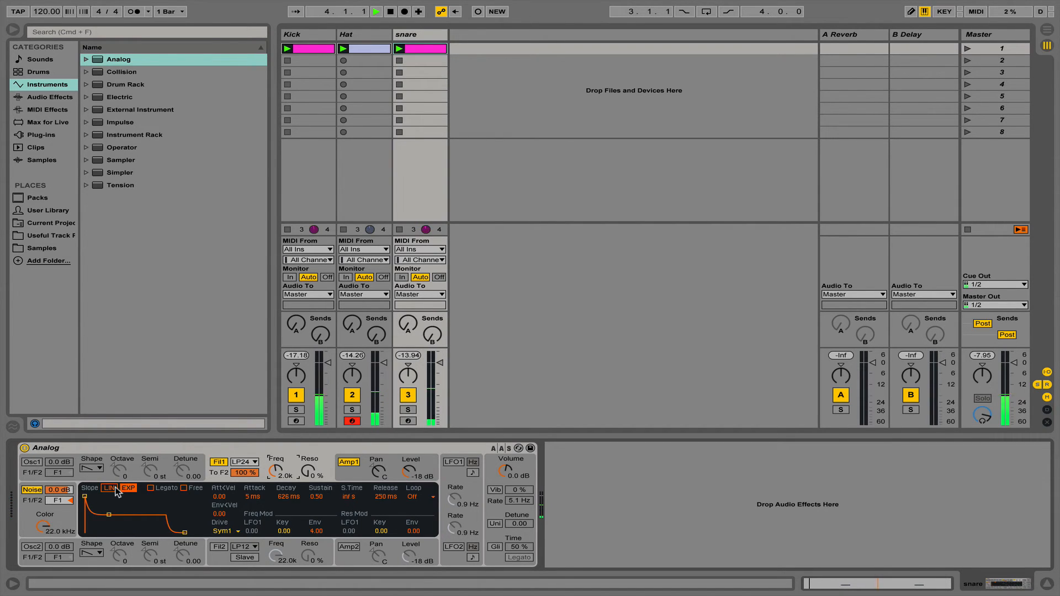
key("space")
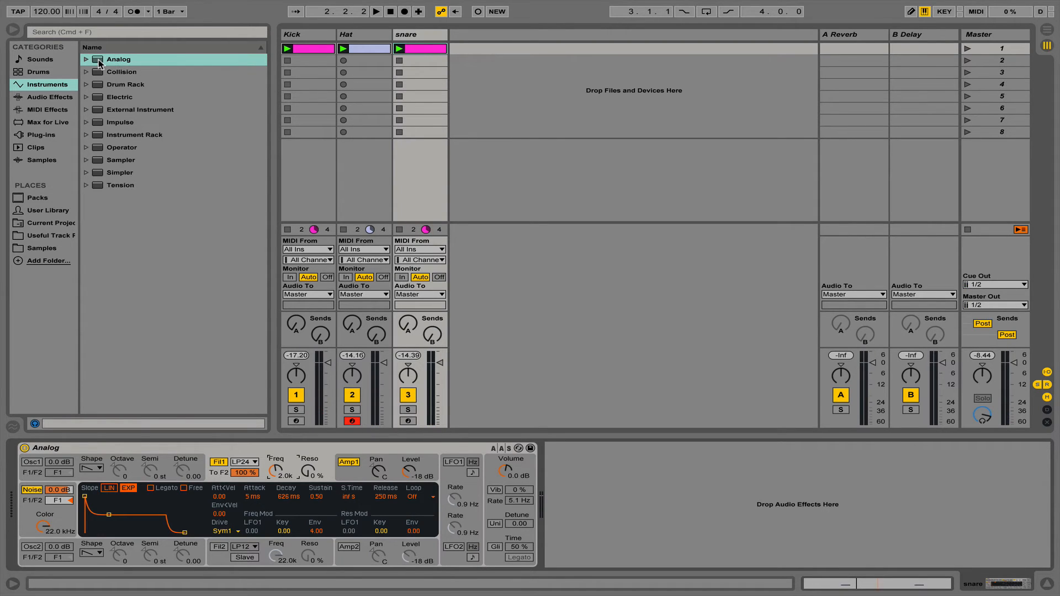
Step: Add another Analog instrument on a new track after snare and rename the track as Trumpet
left_click_drag(100, 61, 463, 36)
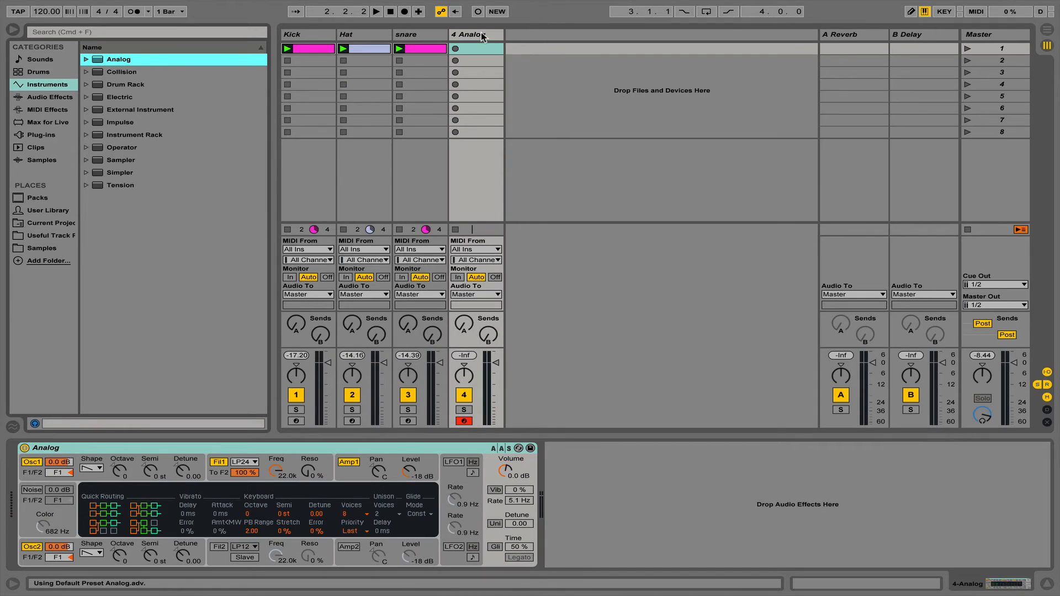
left_click(488, 35)
key("super+r")
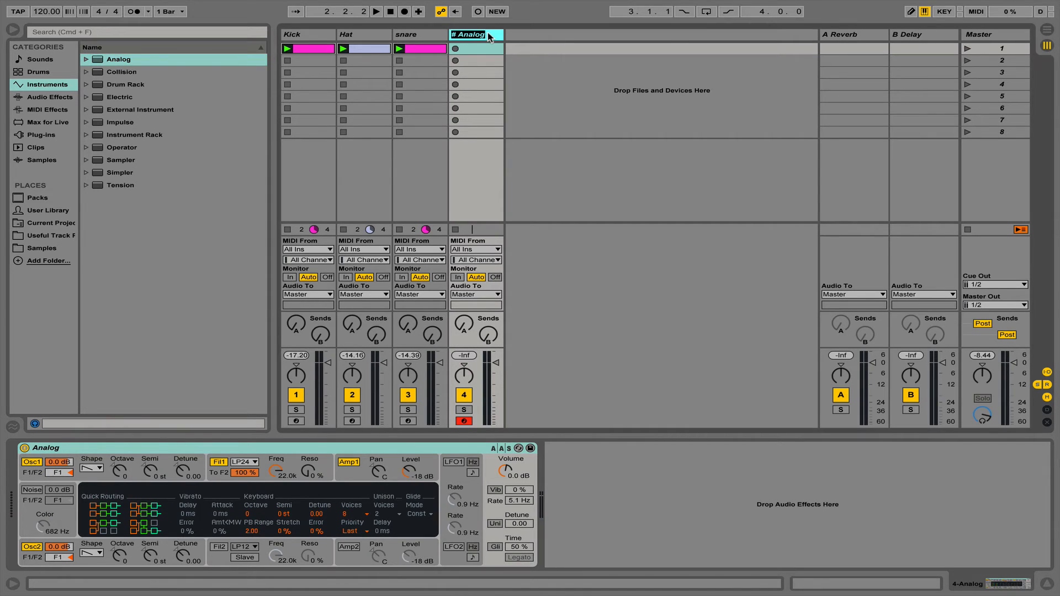
type("Trumpet")
key("Return")
Step: Turn off Osc2 in the Trumpet's Analog, audition it, and set the Fil1 frequency to 82 with envelope modulation 6.00
key("a")
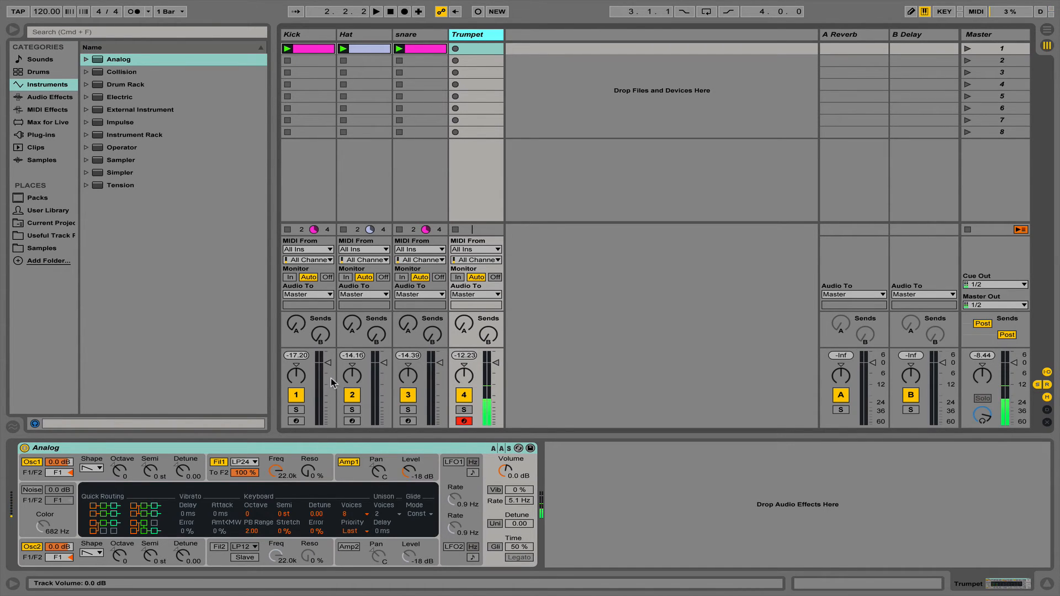
left_click(32, 547)
key("a")
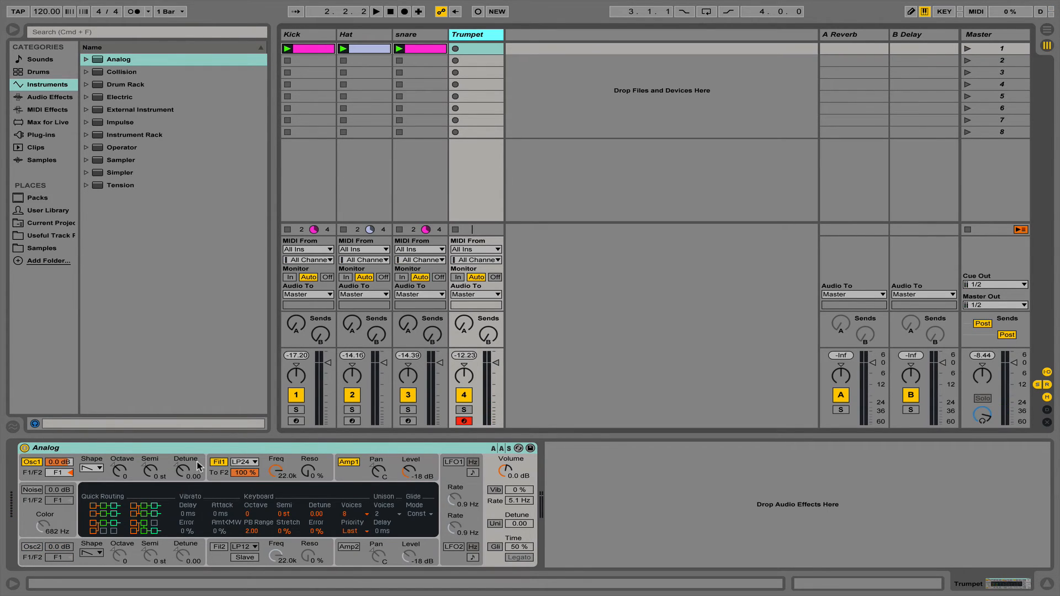
left_click(275, 470)
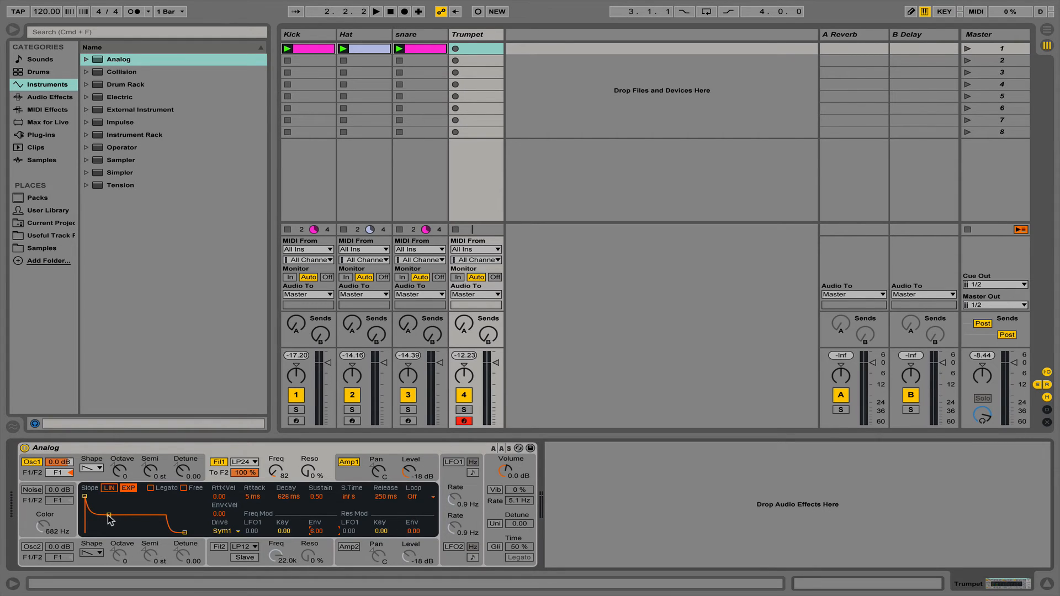
Step: Adjust the Trumpet's Fil1 envelope to an attack of 234 ms and a sustain of 0.00
left_click(249, 497)
left_click_drag(252, 496, 253, 469)
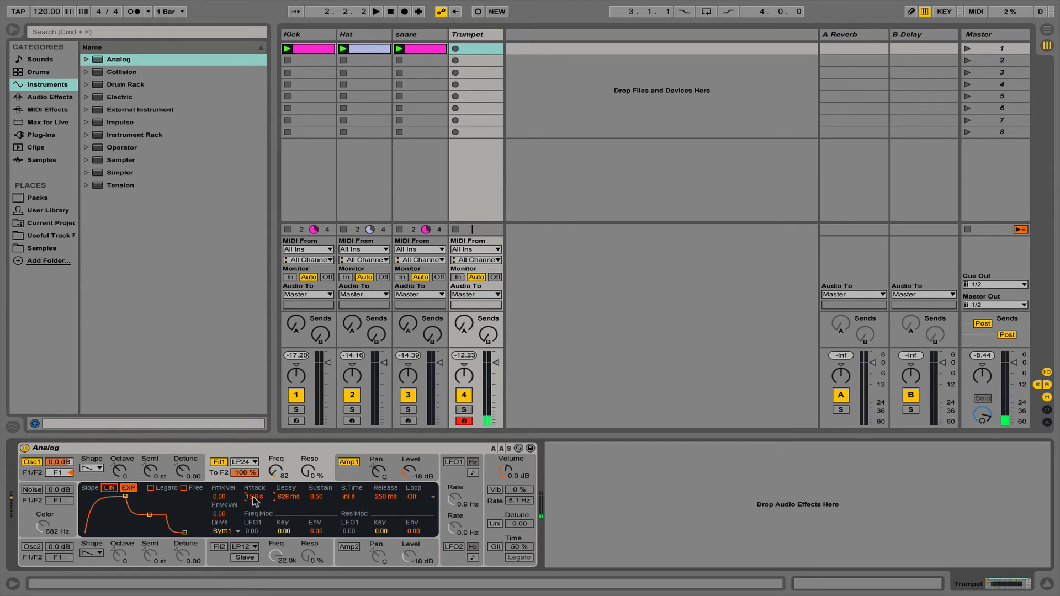
left_click_drag(253, 498, 250, 517)
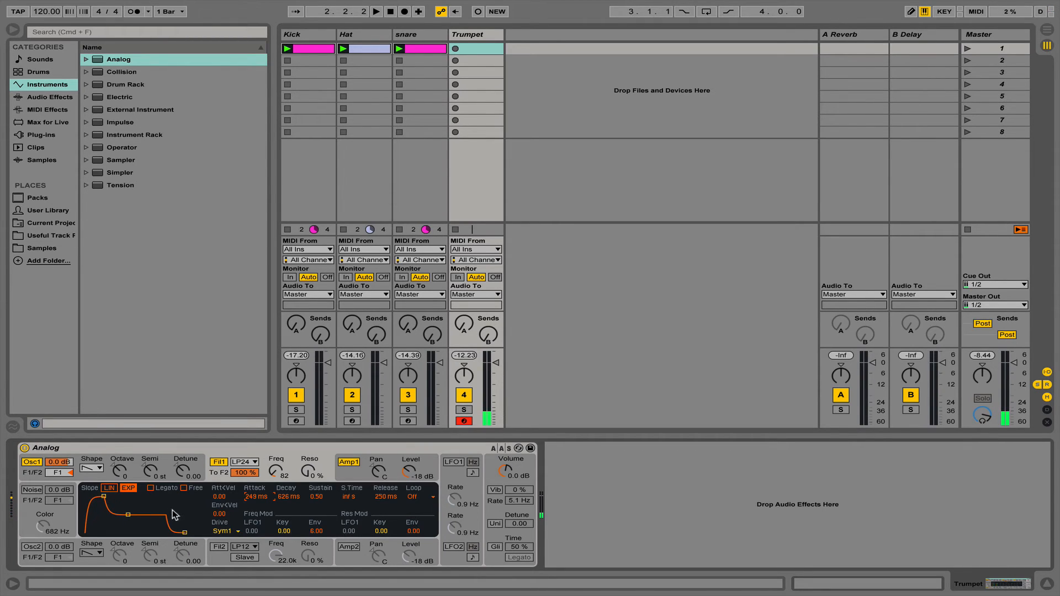
left_click_drag(257, 499, 252, 477)
left_click_drag(318, 497, 318, 552)
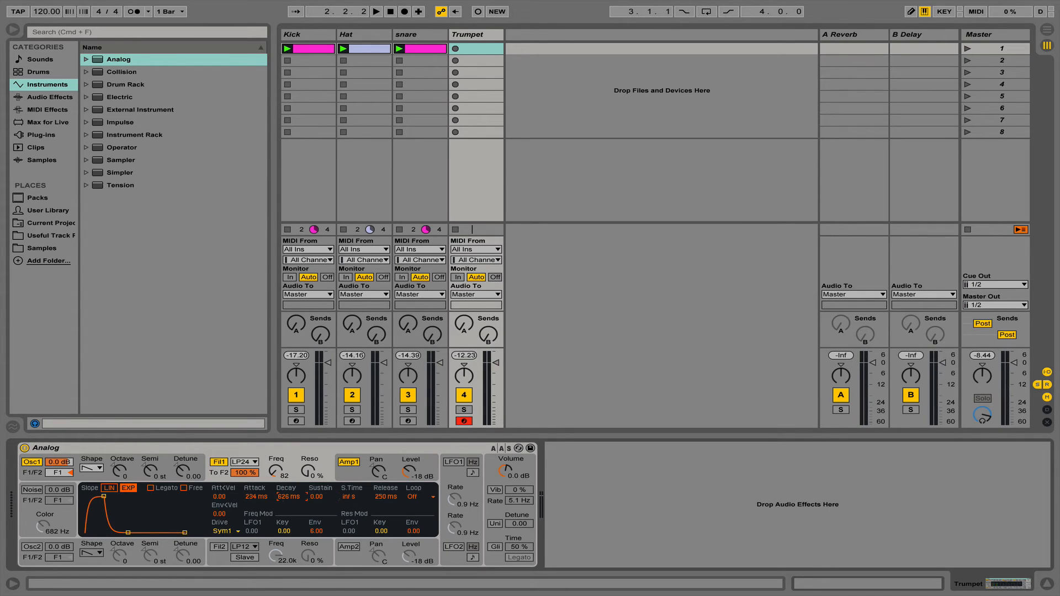
Step: Lengthen the Trumpet's Fil1 envelope to a decay of 4.62 s and a release of 526 ms
left_click_drag(286, 498, 286, 510)
left_click_drag(280, 500, 281, 483)
left_click_drag(284, 498, 283, 479)
left_click_drag(385, 496, 385, 485)
Step: Shape the Trumpet's Amp1 envelope with attack 61 ms, decay 3.06 s and sustain 0.00
left_click(350, 472)
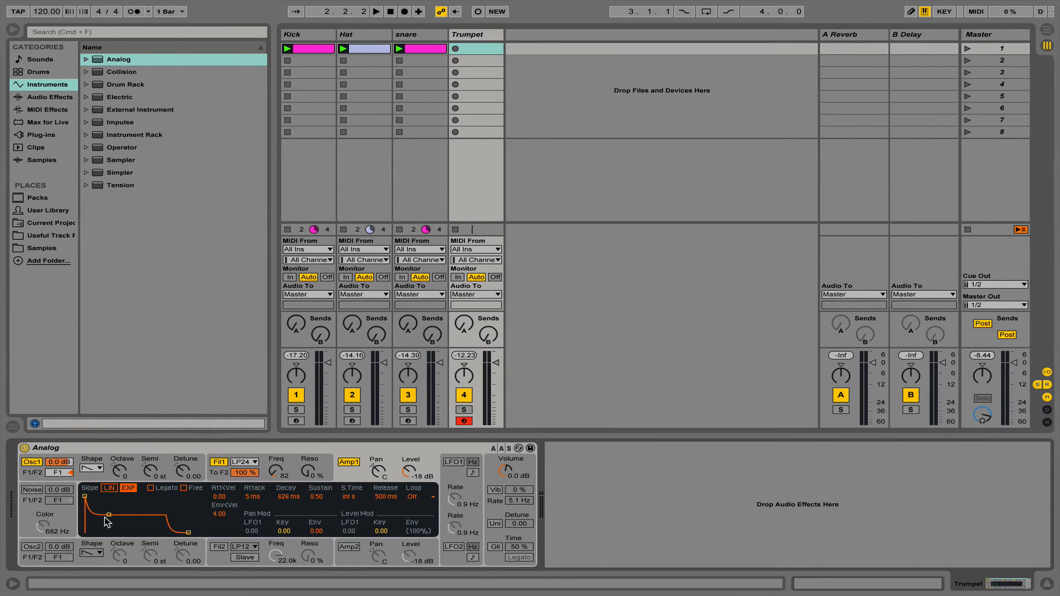
mouse_move(109, 514)
left_mouse_down()
mouse_move(107, 532)
mouse_move(116, 533)
left_mouse_up()
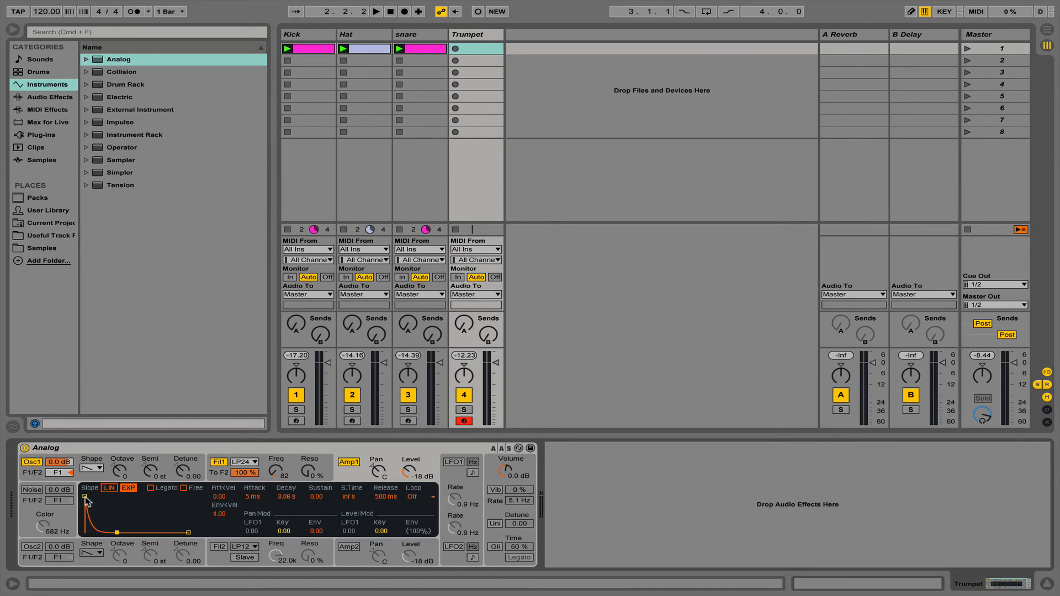
left_click_drag(84, 497, 100, 496)
left_click_drag(100, 496, 97, 496)
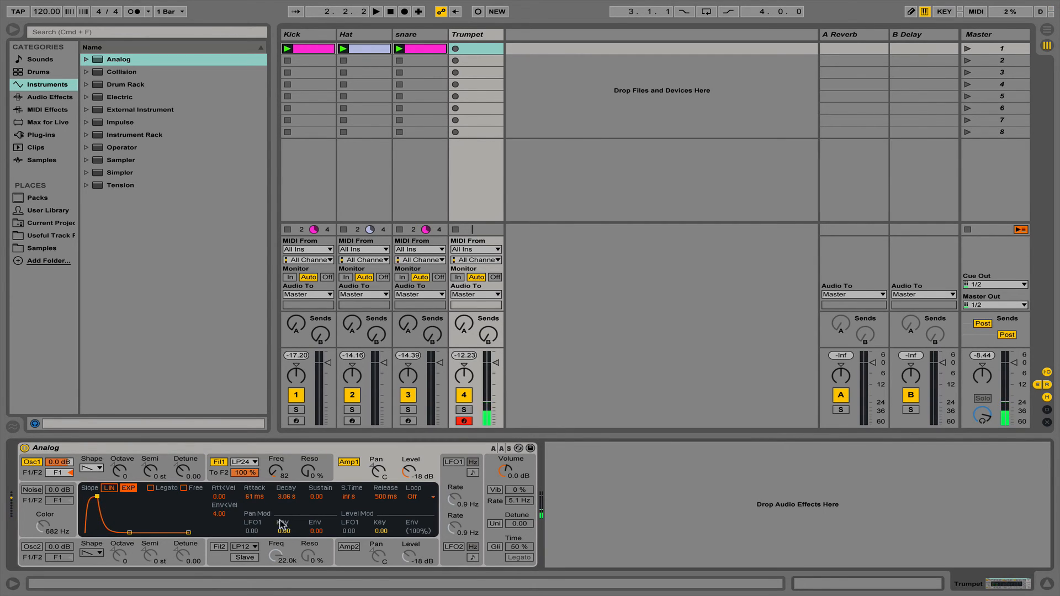
Step: Adjust the Trumpet's Amp1 release and set the Fil1 resonance to 1 %
left_click_drag(188, 533, 197, 533)
left_click_drag(382, 497, 382, 530)
left_click(309, 473)
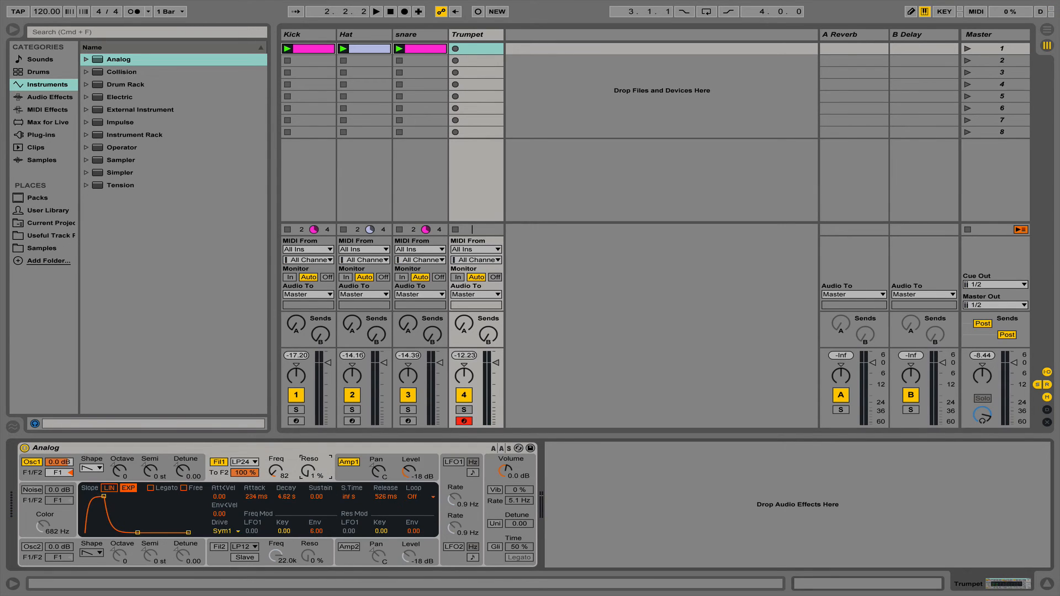
Step: Raise the Trumpet's Fil1 resonance to 43 % and display the Osc1 settings
left_click_drag(307, 475, 307, 470)
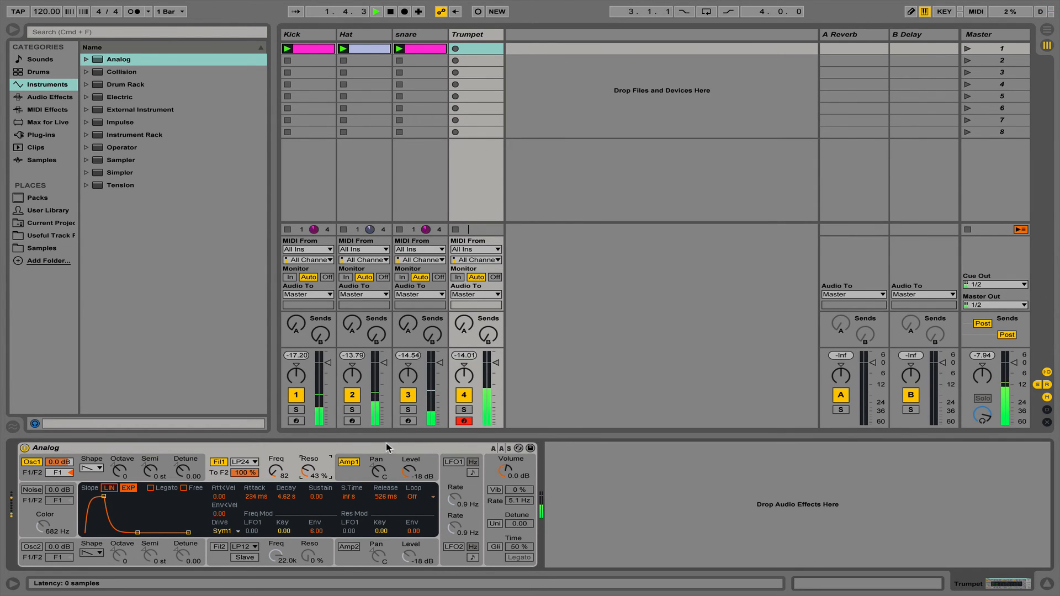
left_click(203, 455)
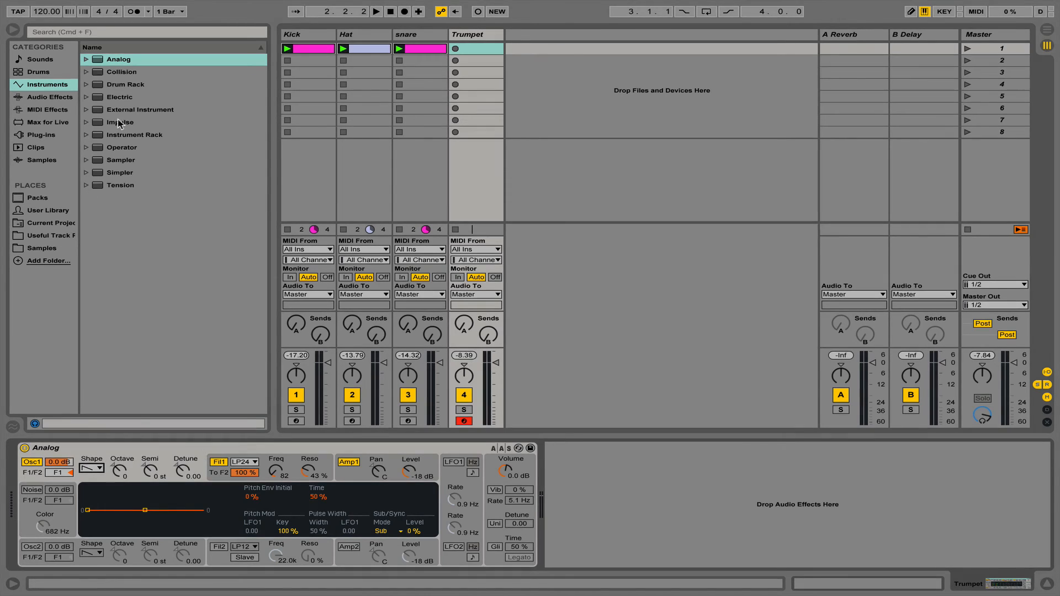
Step: Add an Operator instrument on a new track beside Trumpet and rename the track bass
double_click(97, 147)
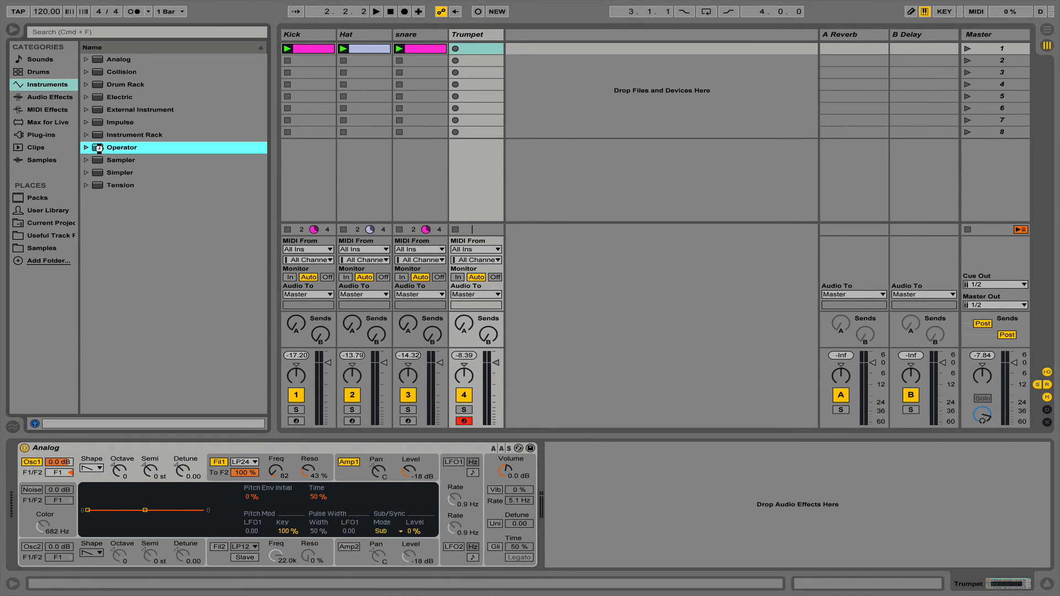
key("super+z")
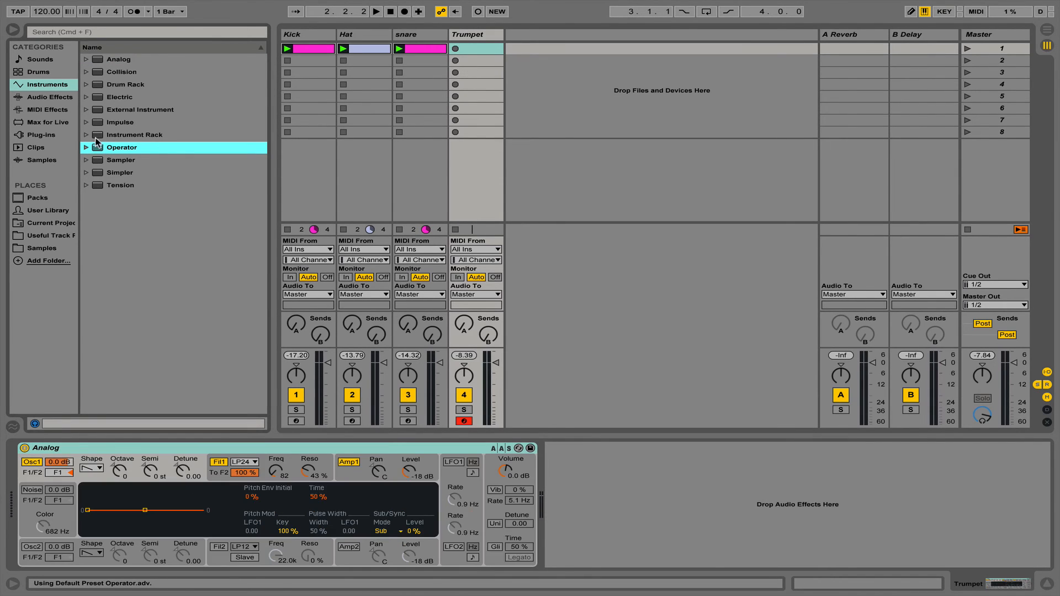
left_click_drag(97, 147, 565, 95)
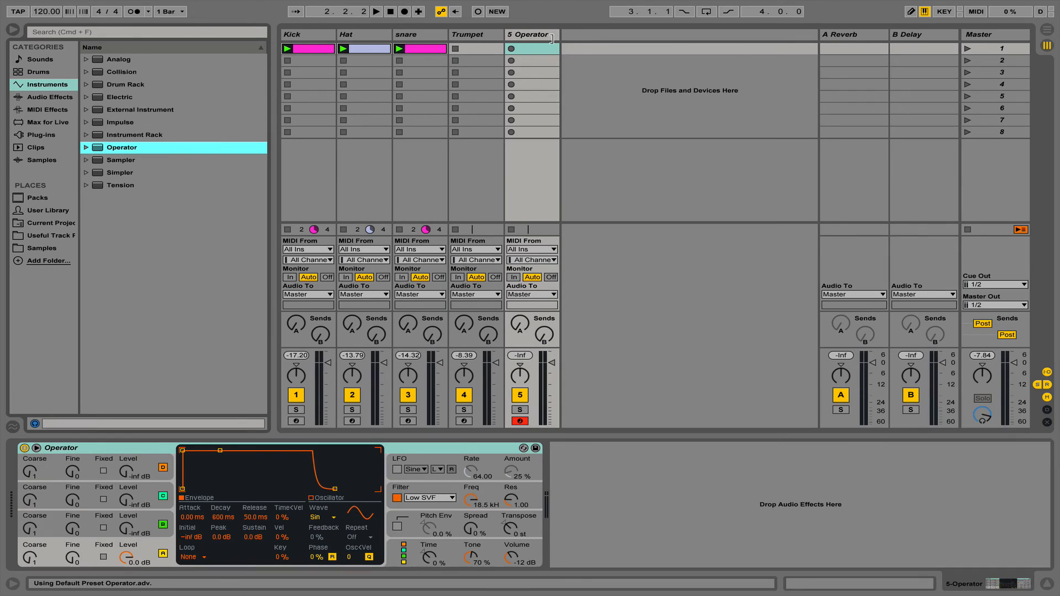
type("bass")
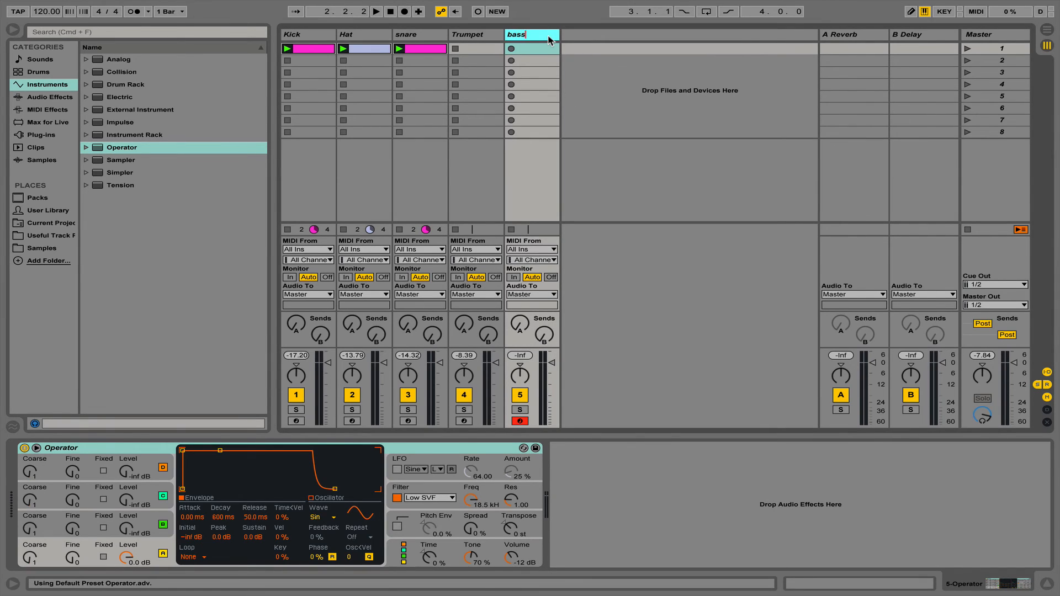
key("Return")
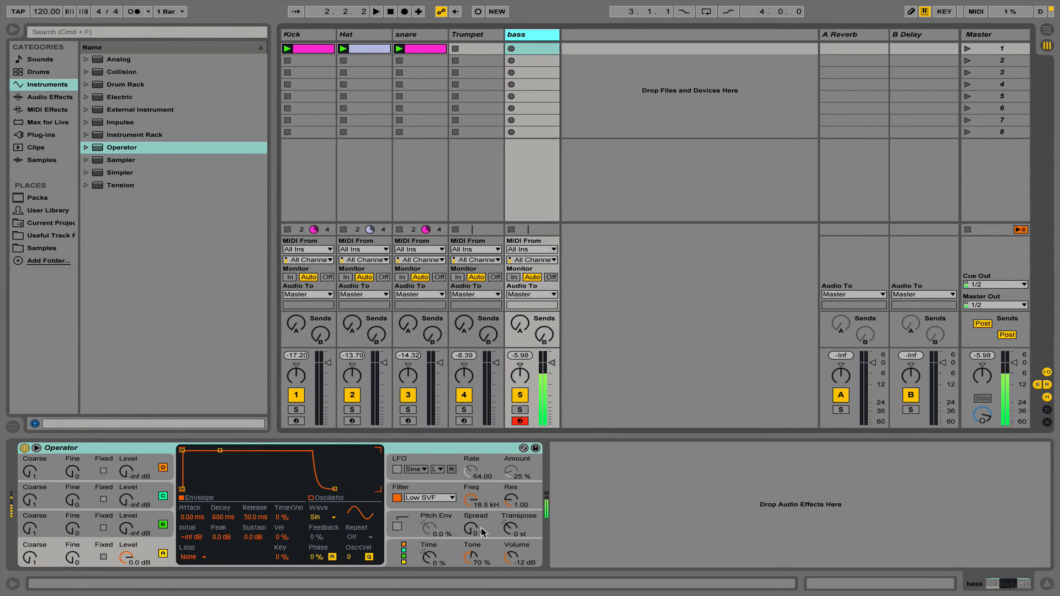
Step: Transpose the bass Operator to -24 st and audition a note
left_click(514, 532)
type("-12")
key("Return")
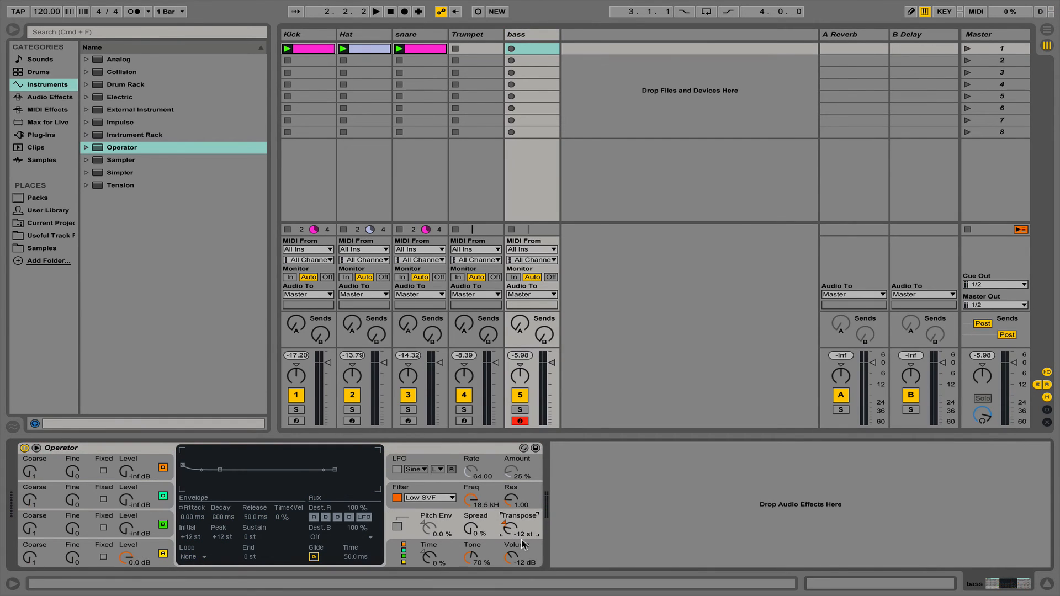
key("a")
key("a")
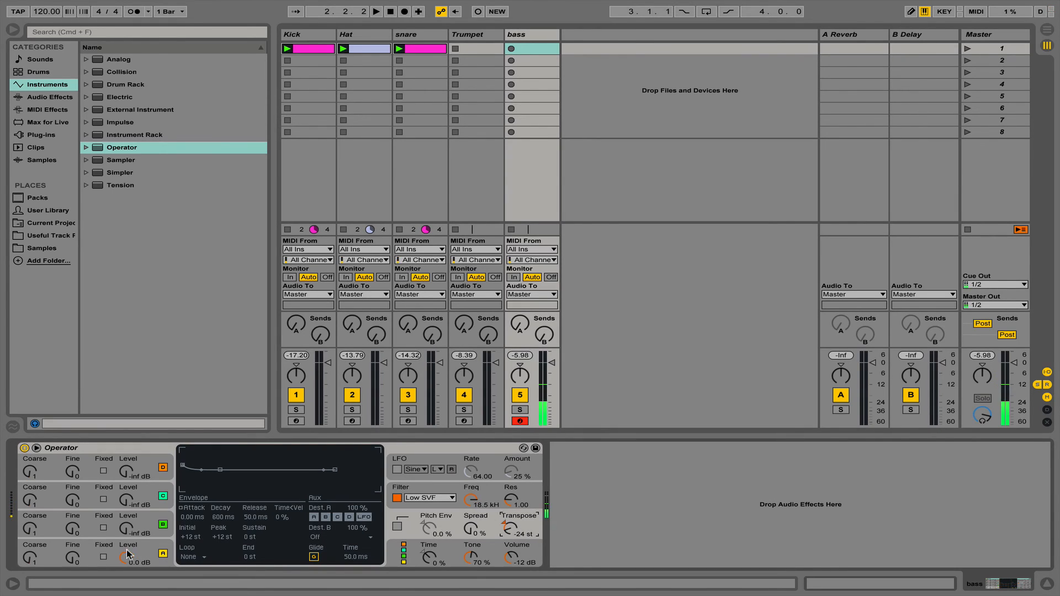
Step: Shape the bass oscillator A envelope with a decay of 315 ms and a sustain of -21 dB
left_click(145, 555)
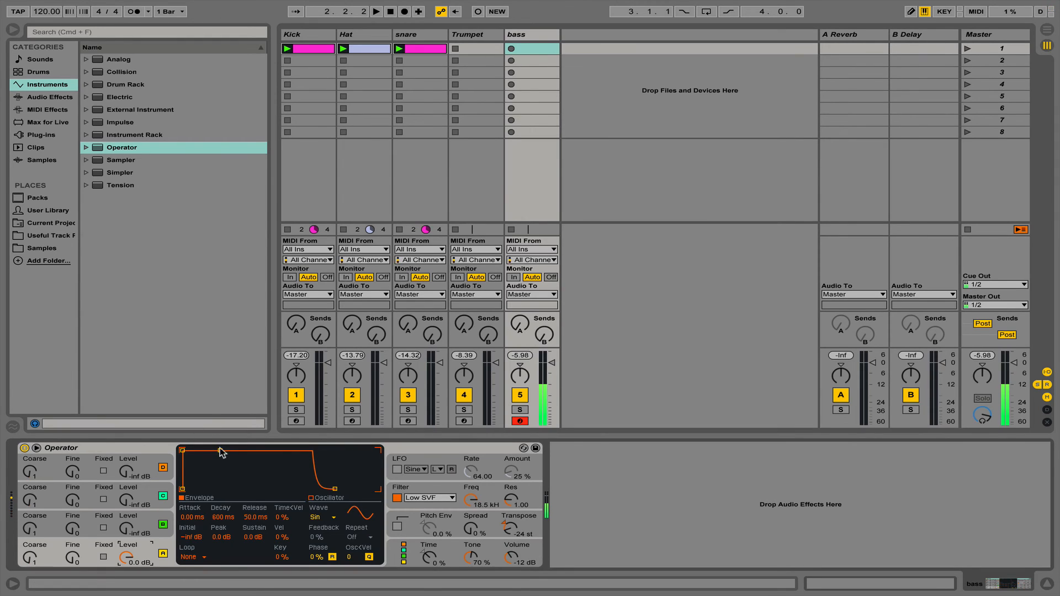
left_click_drag(220, 450, 215, 475)
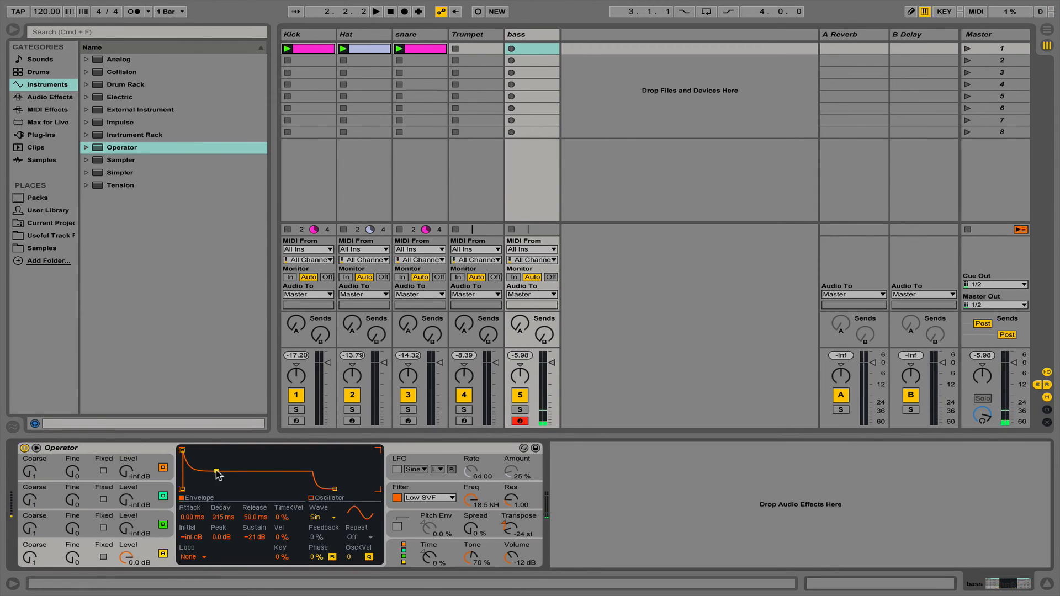
Step: Lower the bass filter frequency to 219 Hz and set its envelope amount to 93 %
left_click(425, 490)
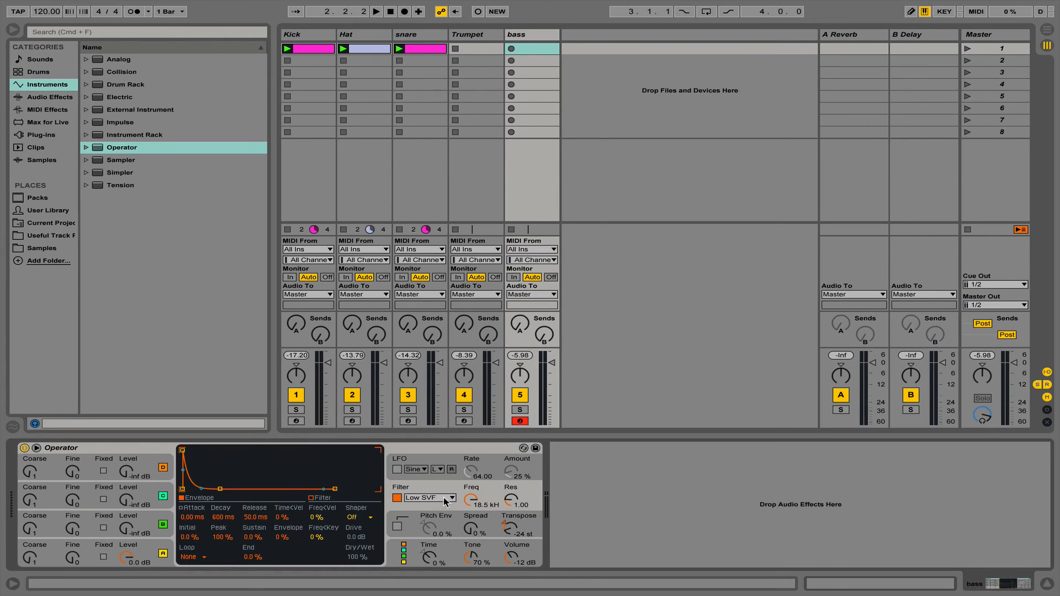
left_click_drag(471, 499, 471, 569)
key("a")
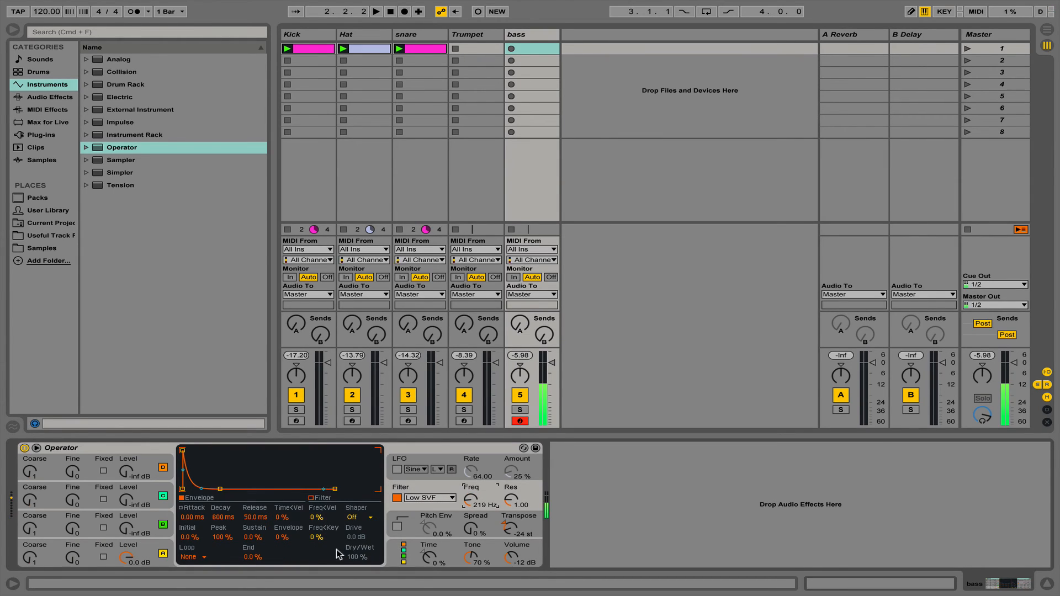
left_click(279, 539)
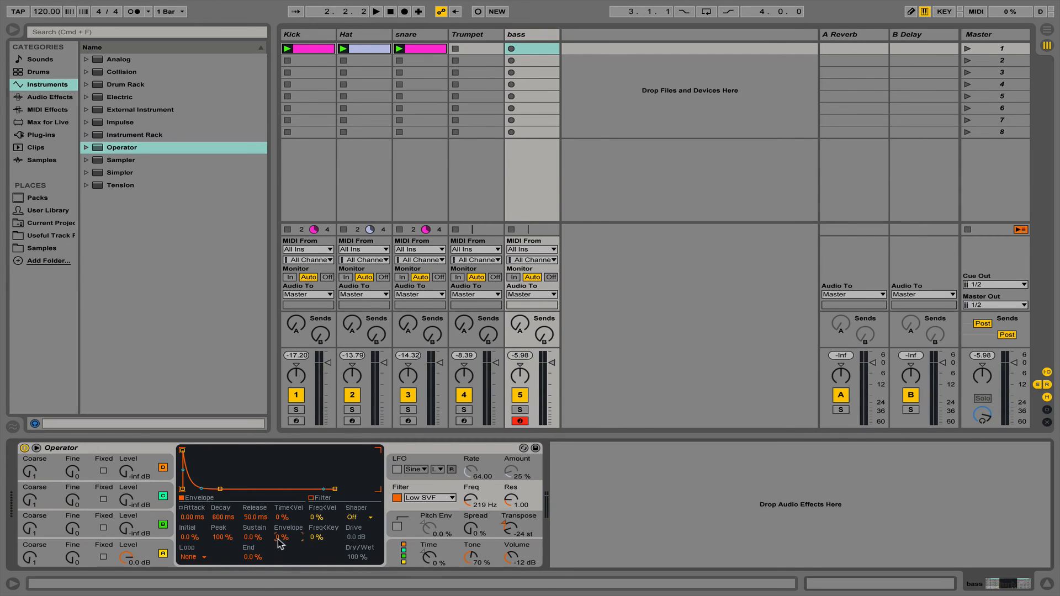
left_click_drag(279, 536, 286, 545)
left_click_drag(284, 539, 285, 543)
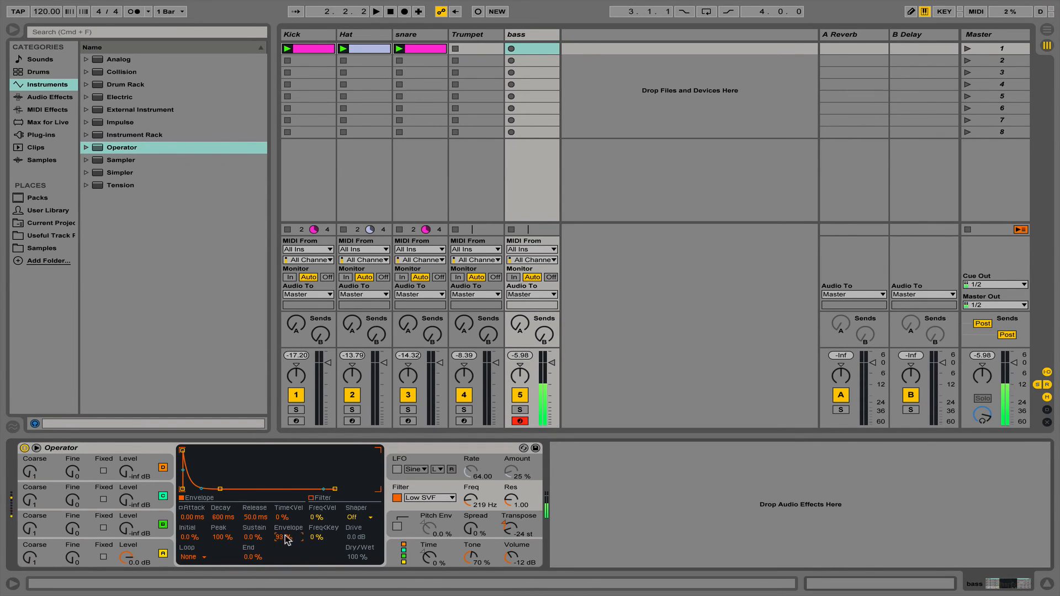
Step: Shape the bass filter envelope with attack 51.4 ms, decay 404 ms and sustain 28 %, and set the envelope amount to 95 %
left_click_drag(220, 489, 218, 478)
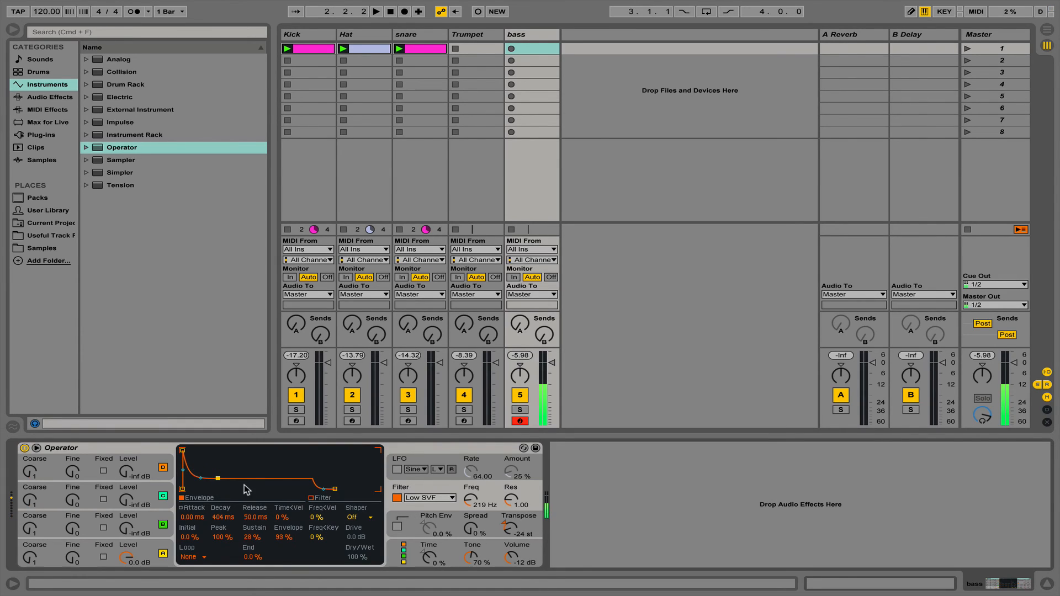
left_click_drag(280, 539, 280, 536)
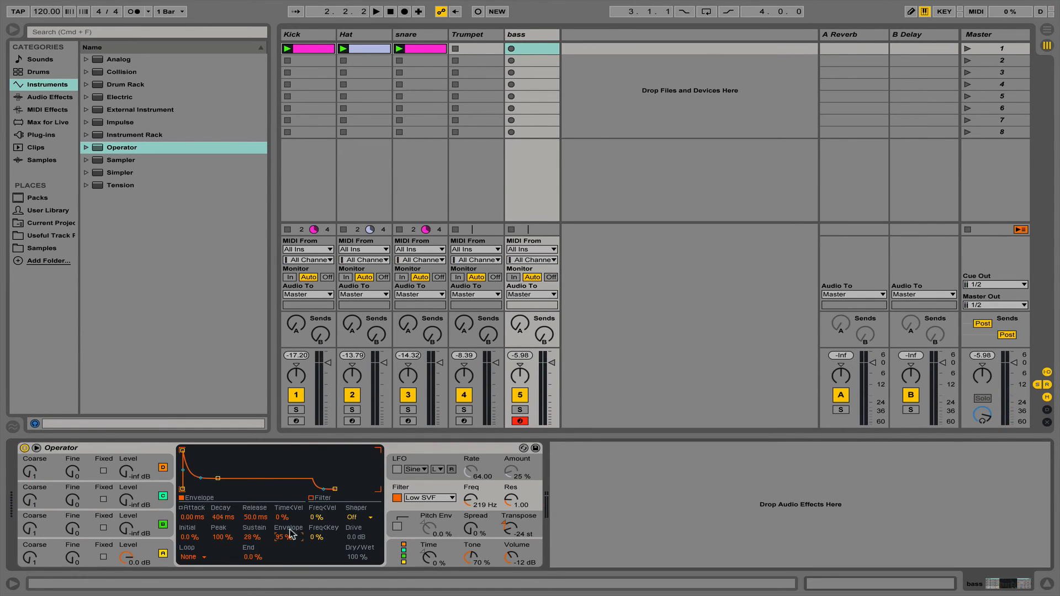
left_click_drag(182, 450, 216, 450)
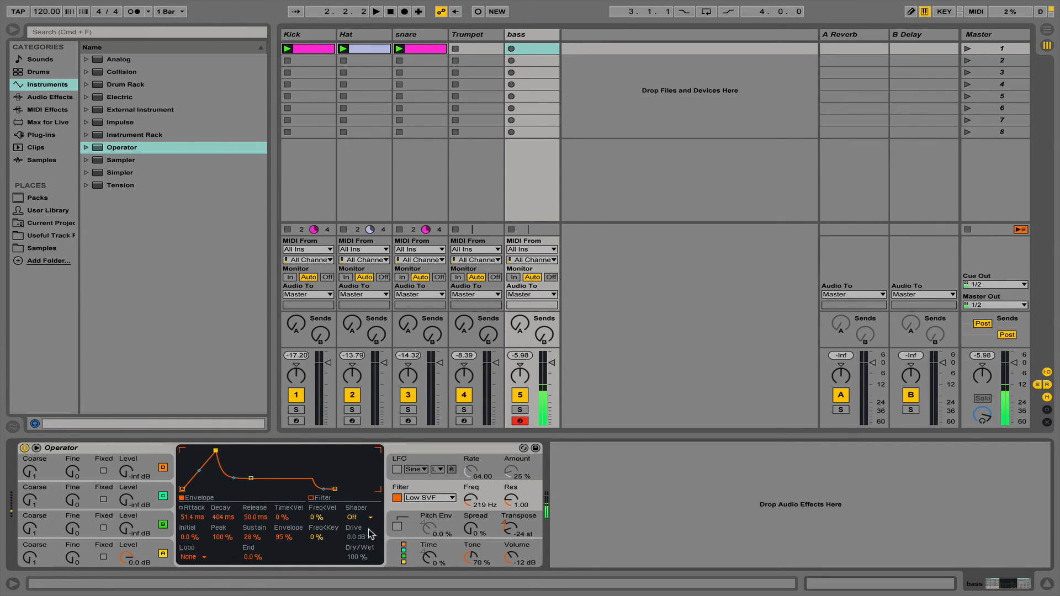
Step: Raise oscillator B's level to -21 dB and switch Operator to the algorithm with all four oscillators in parallel
left_click(143, 528)
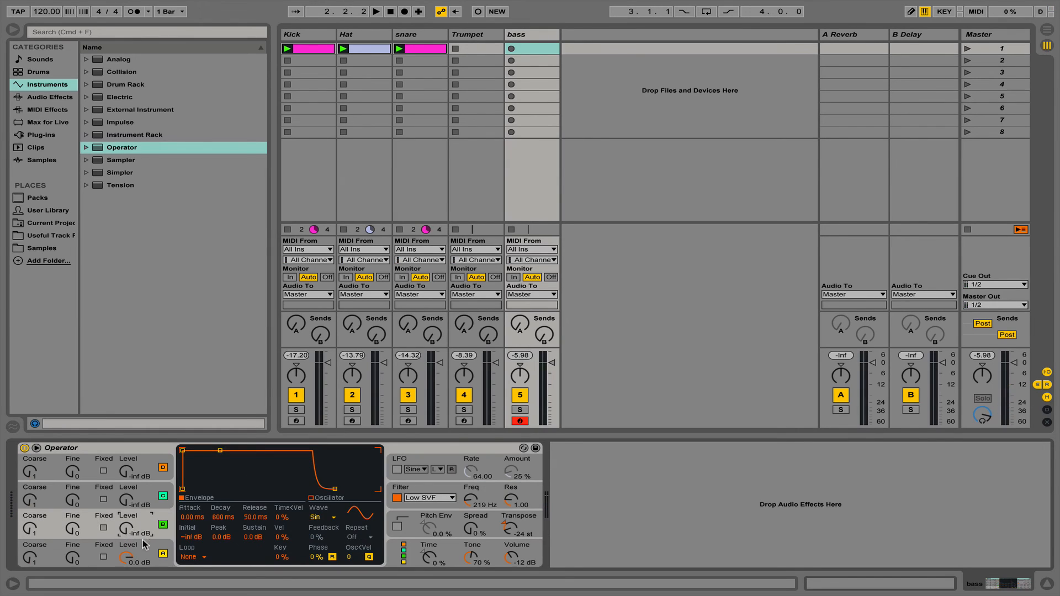
left_click_drag(133, 532, 134, 516)
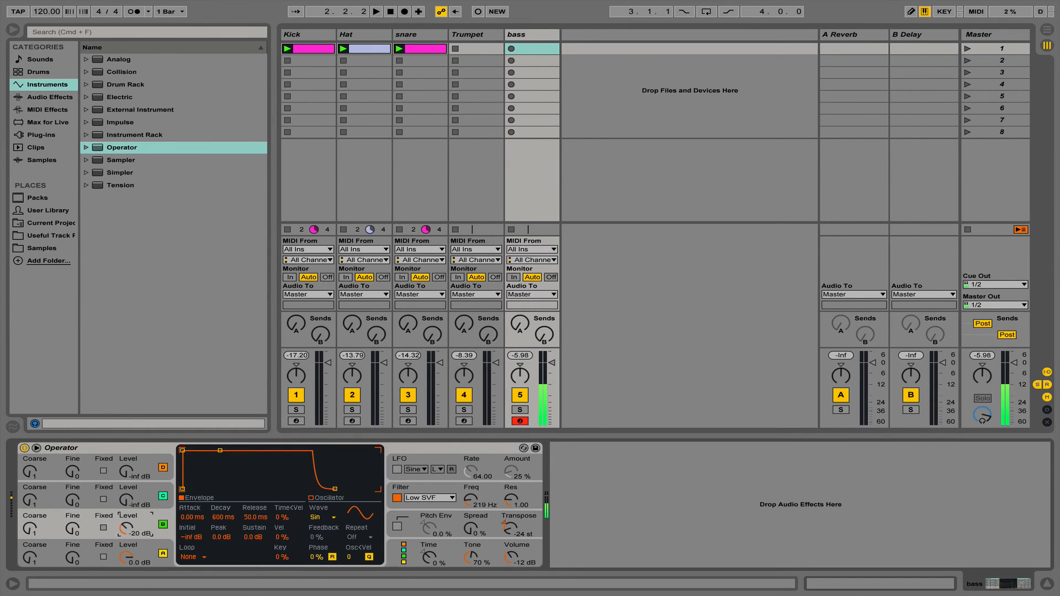
left_click(406, 557)
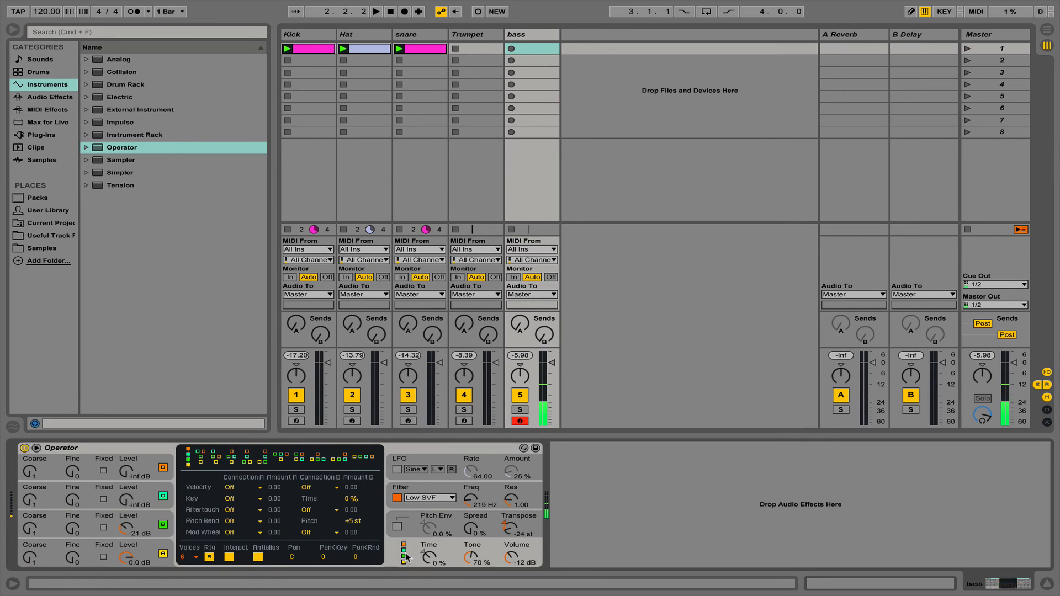
Step: Change oscillator B's waveform to Square D and set its level to -12 dB
left_click(144, 523)
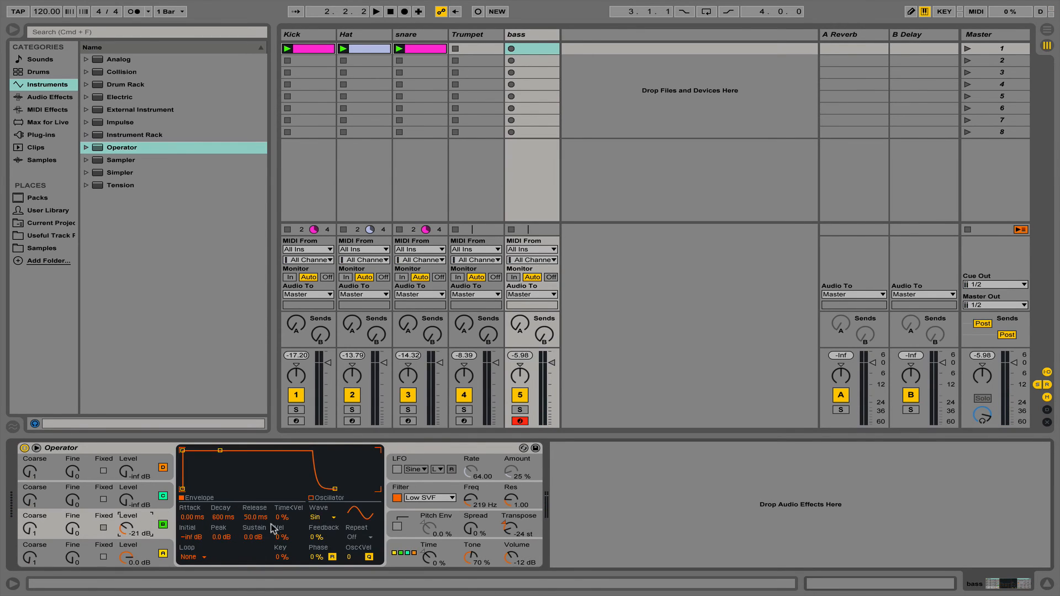
left_click(319, 518)
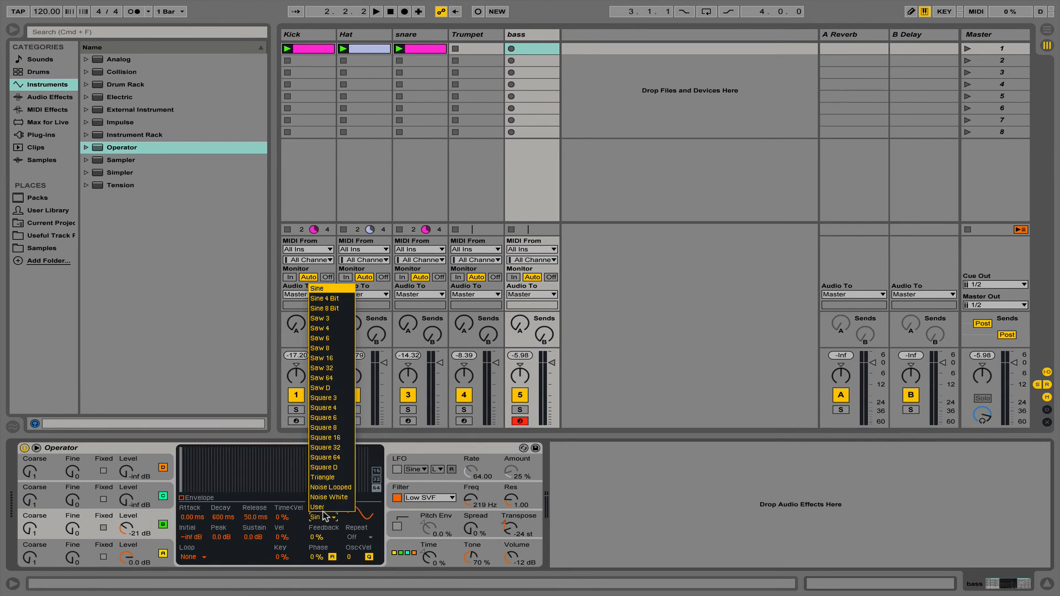
left_click(342, 468)
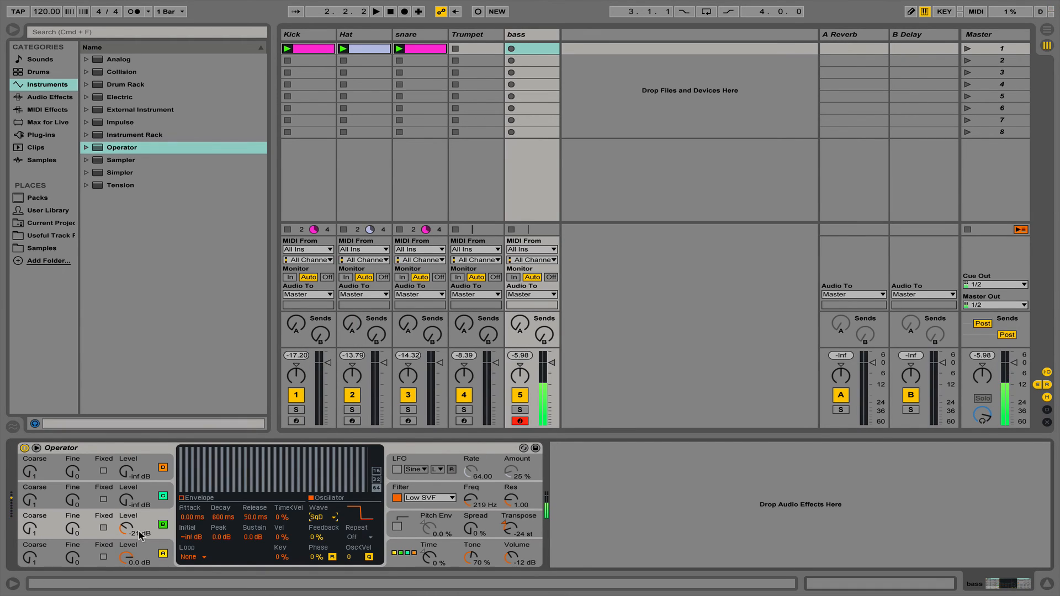
left_click_drag(134, 532, 134, 517)
Step: Reshape the bass filter envelope to attack 6.41 ms, decay 1.81 s, peak 98 % and sustain 17 %
left_click(430, 491)
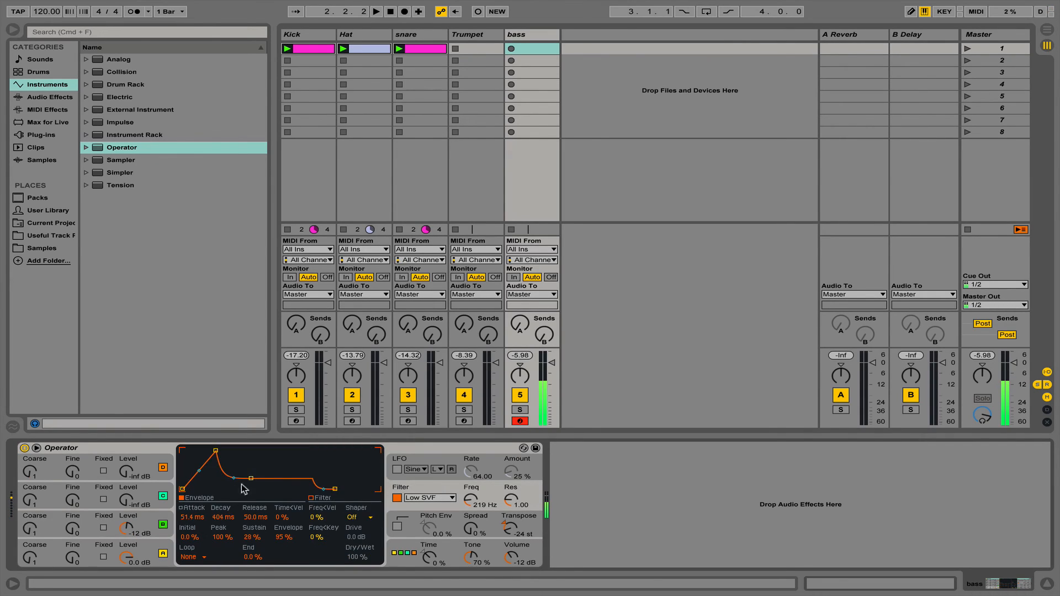
left_click_drag(251, 478, 249, 481)
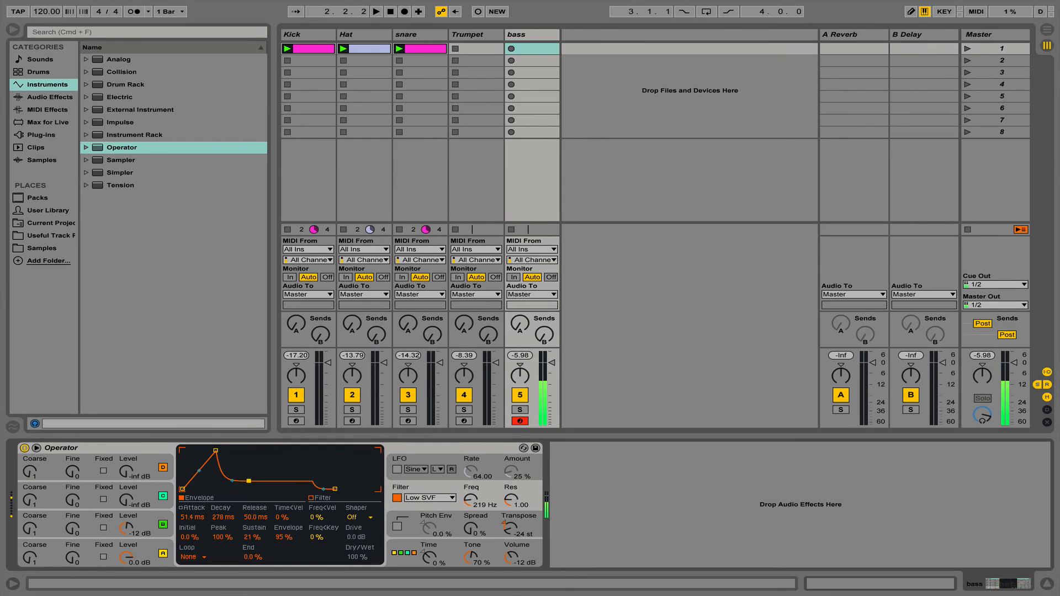
left_click_drag(215, 451, 249, 483)
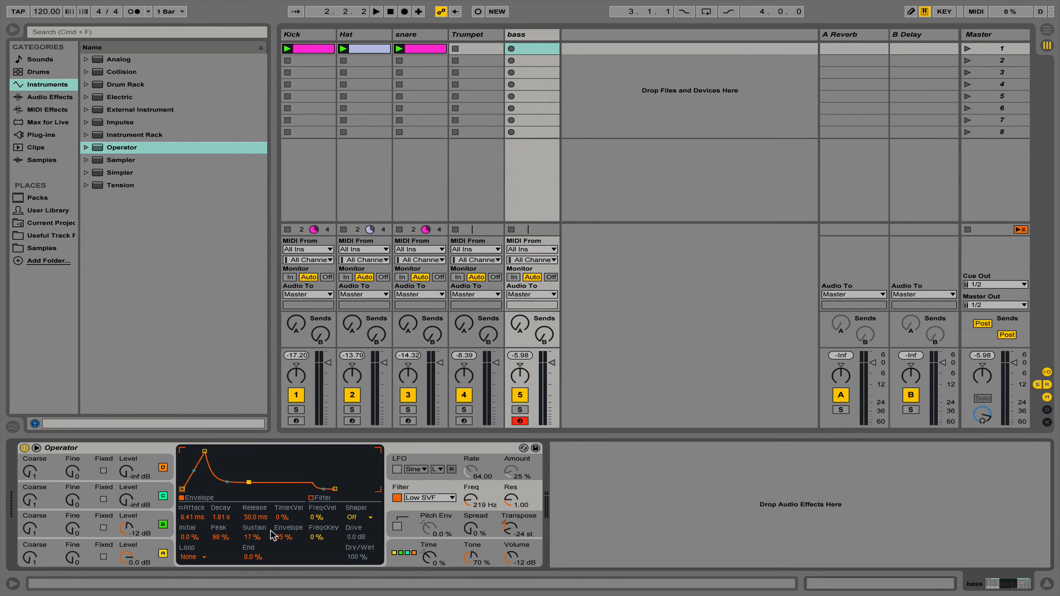
Step: Audition the bass and lengthen the filter envelope's attack to 51.4 ms with a peak of 100 %
key("a")
key("a")
left_click_drag(205, 451, 216, 451)
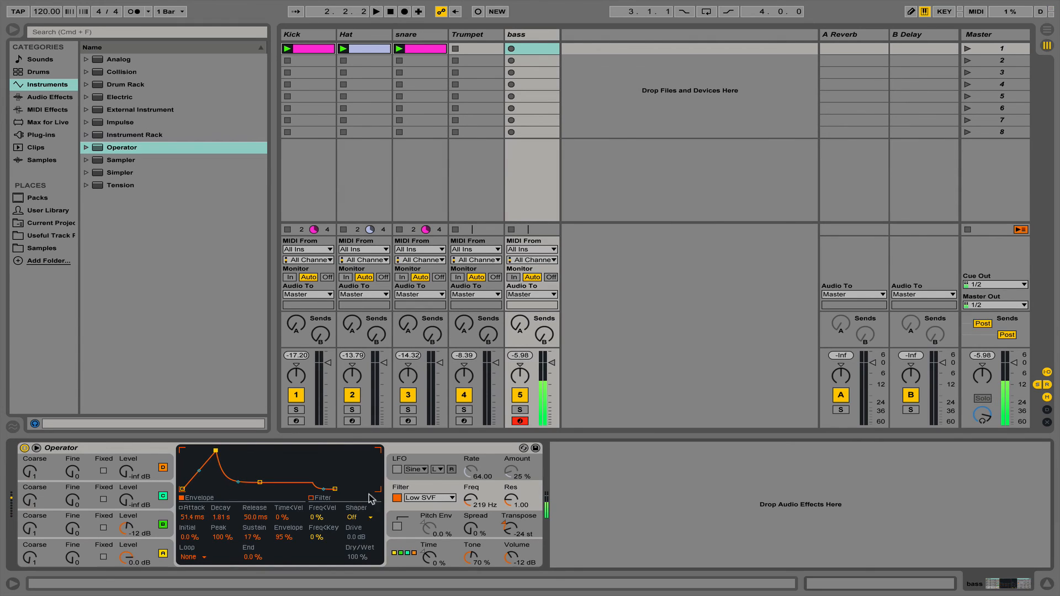
Step: Lower the bass filter frequency to 83.2 Hz, reduce its envelope amount to 46 % and audition the sound
left_click_drag(470, 501, 470, 506)
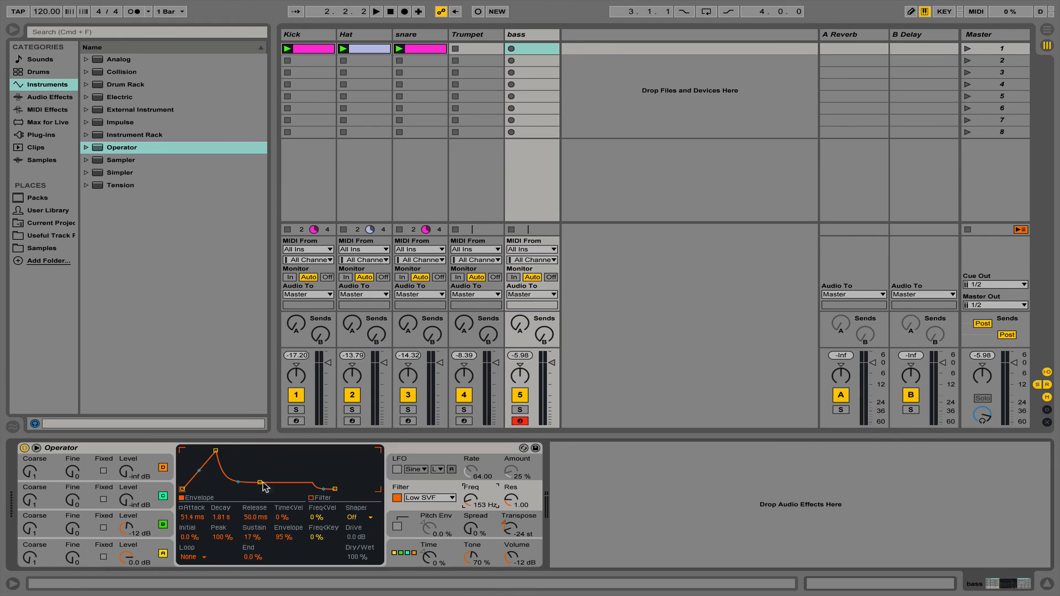
left_click_drag(304, 538, 305, 543)
left_click_drag(284, 540, 286, 542)
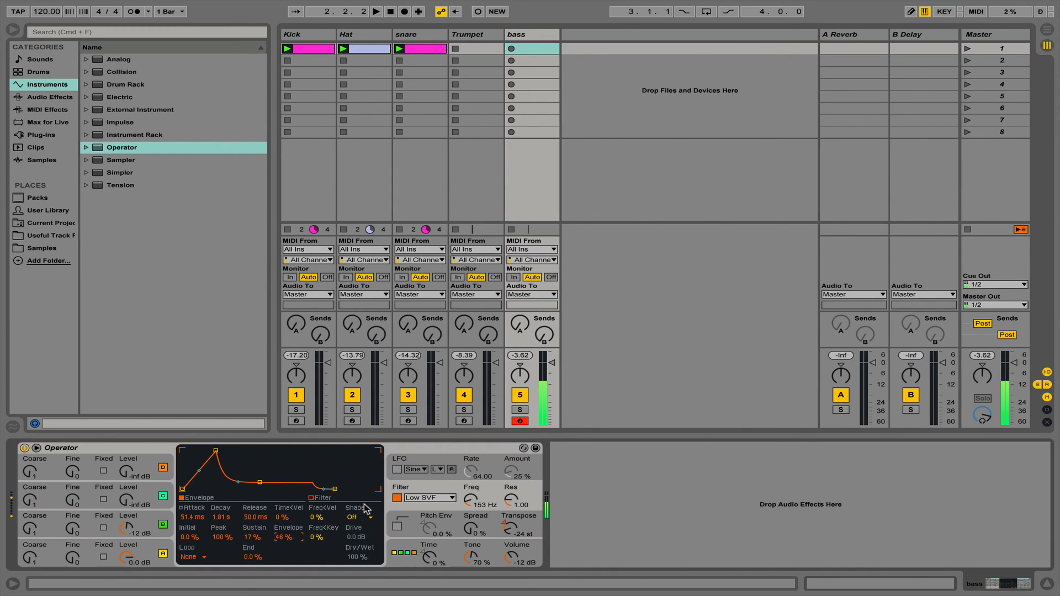
mouse_move(470, 500)
left_mouse_down()
mouse_move(470, 513)
mouse_move(467, 501)
left_mouse_up()
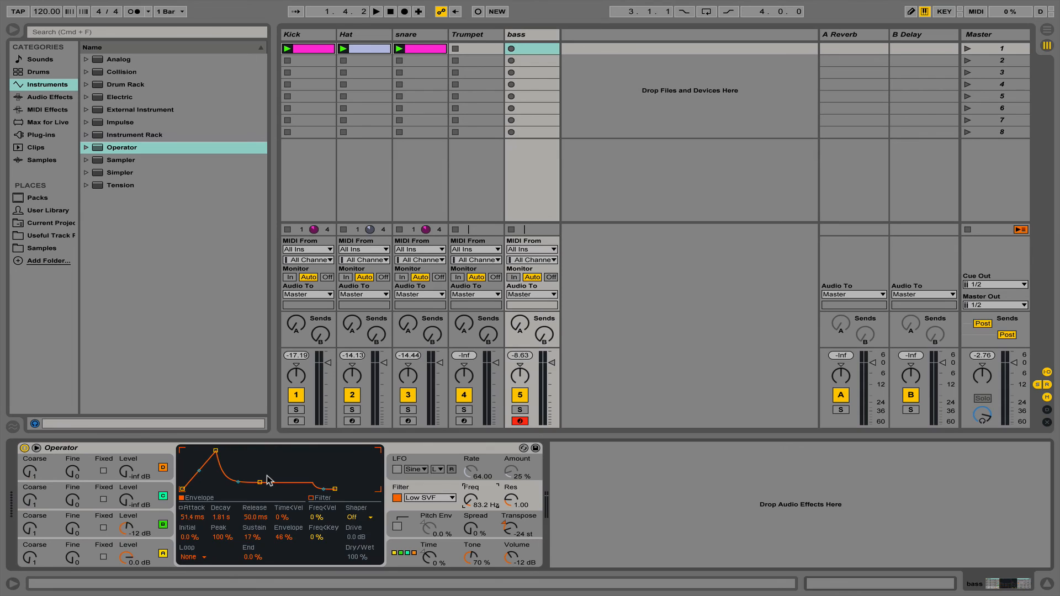
key("a")
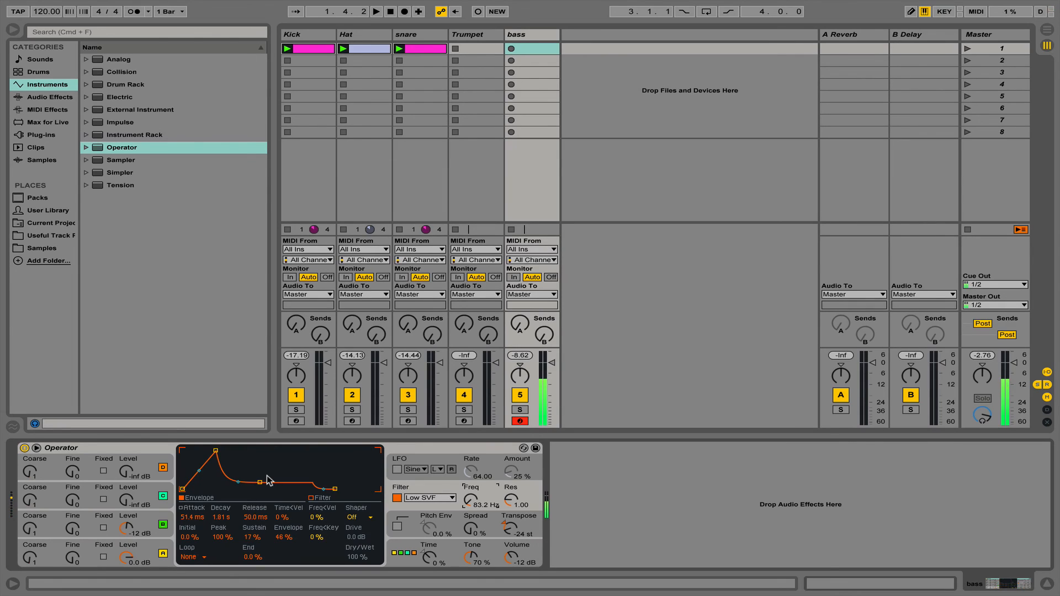